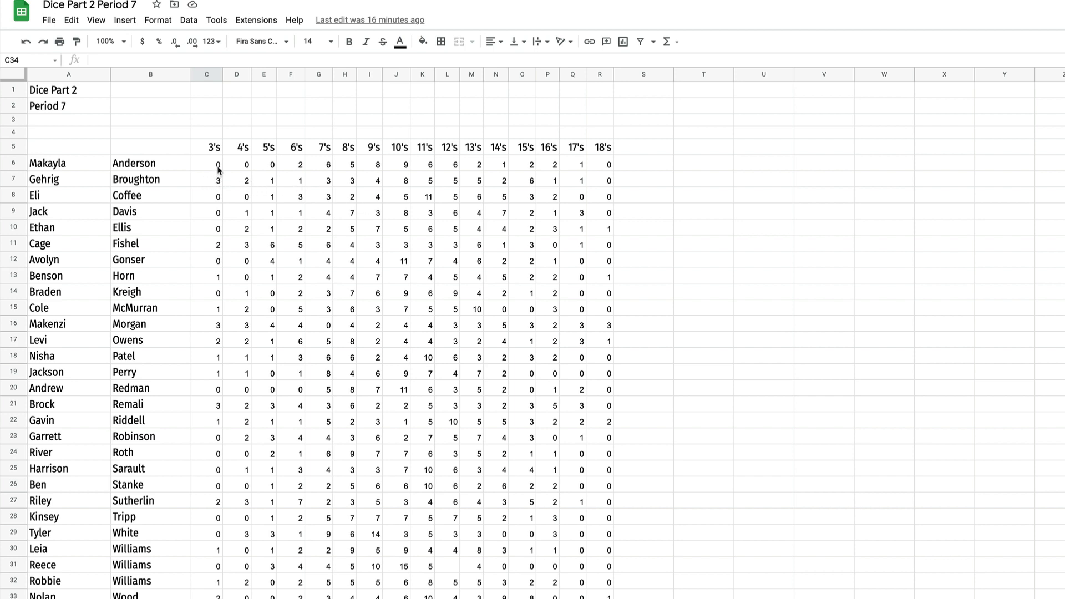
Examine the first student's roll counts in row 6 of the Period 7 sheet, from the 3's across to the 17's.
click(221, 168)
click(243, 168)
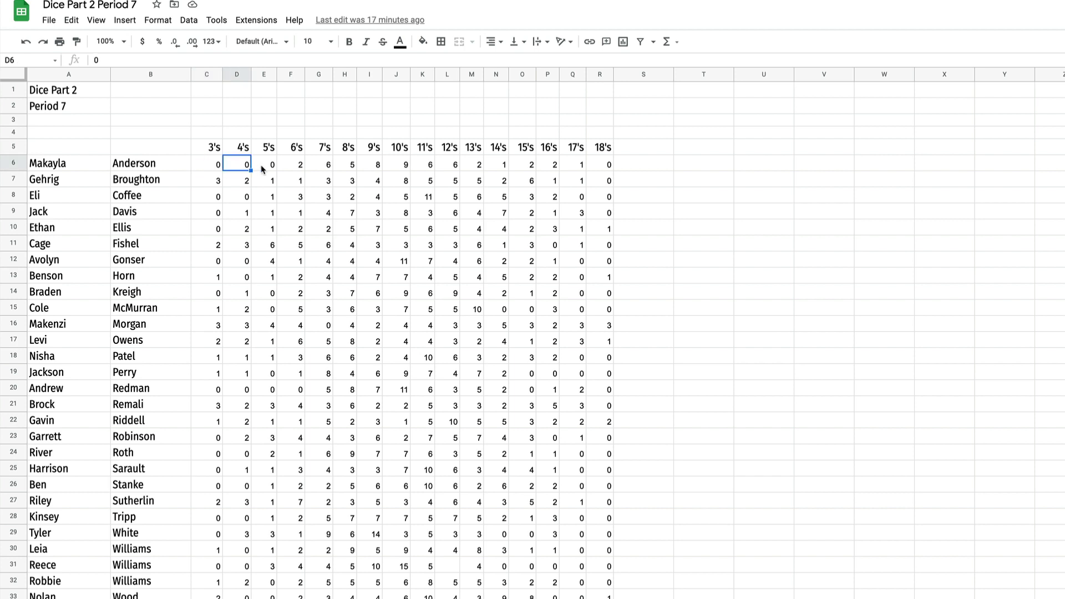
click(265, 168)
click(300, 169)
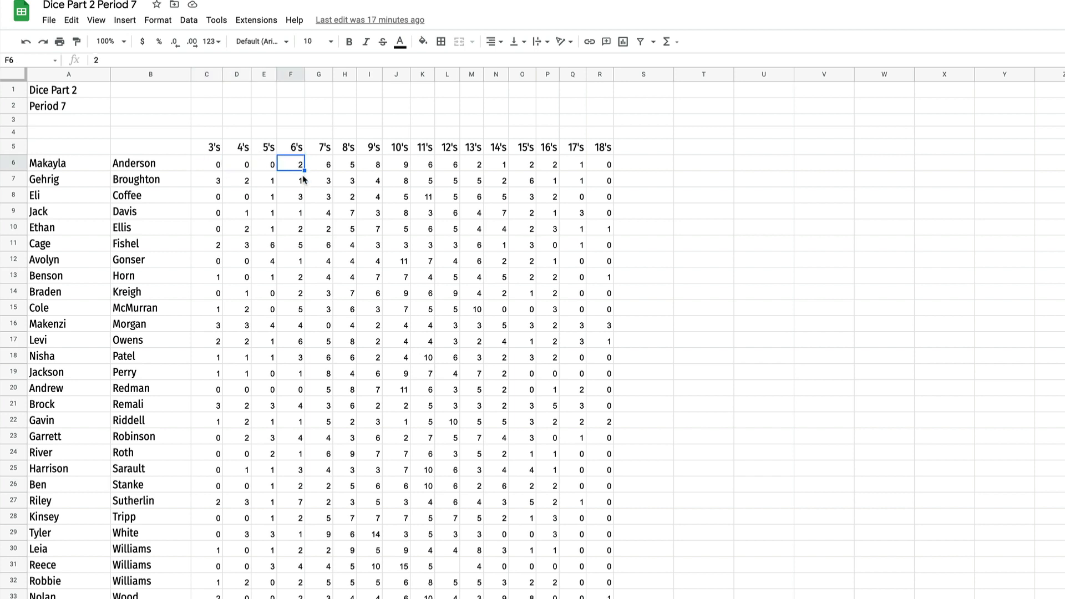
click(372, 170)
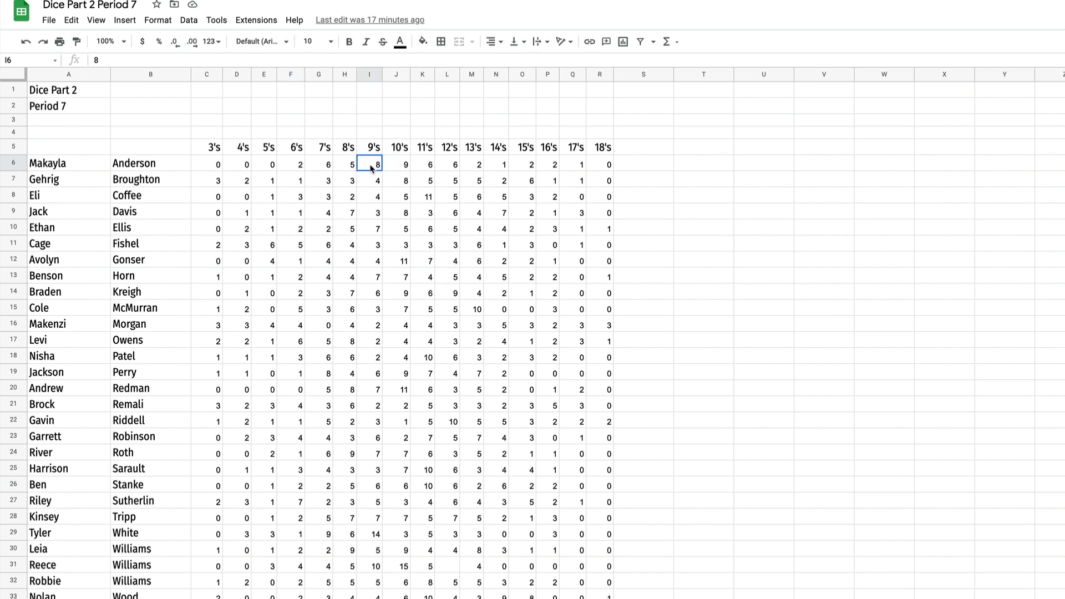
click(578, 166)
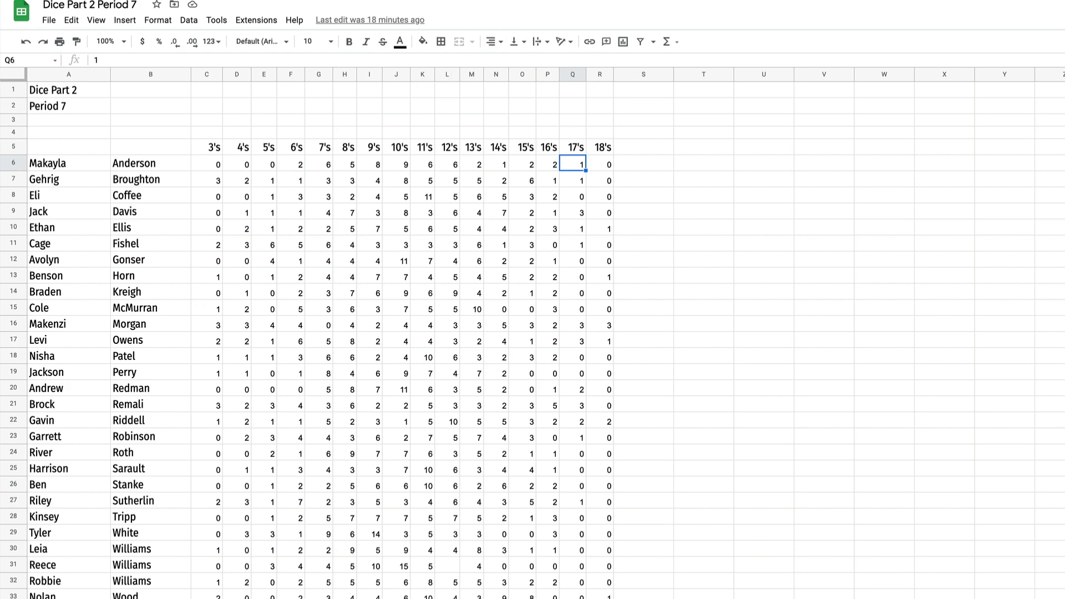
In the Dice Part 2 Period 1 spreadsheet, sum C6:C30 in C31 and fill that formula across the Totals row to R31.
click(554, 1)
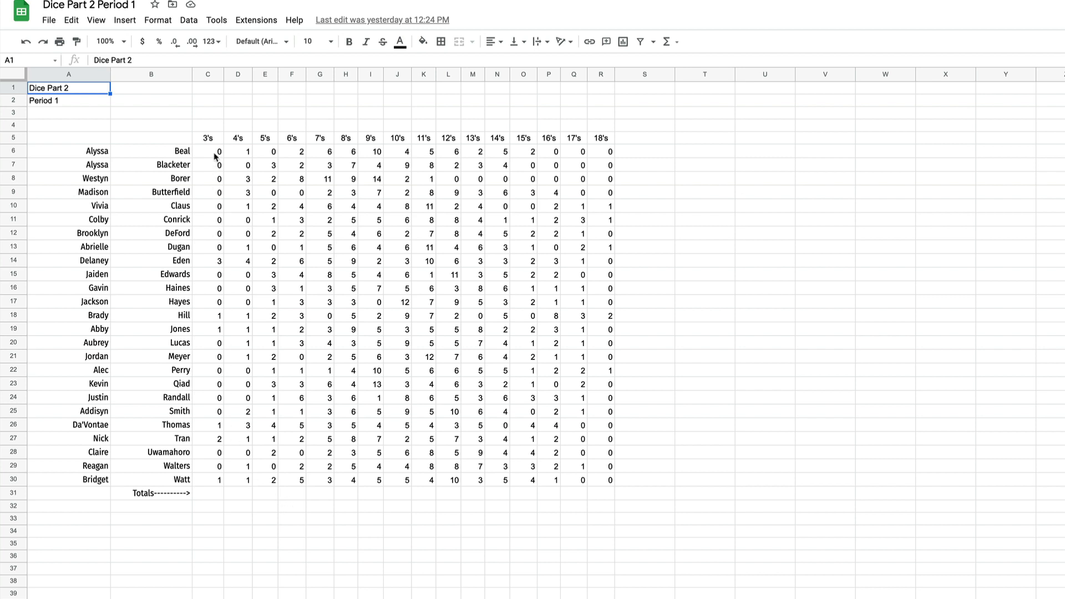
drag(216, 153, 211, 481)
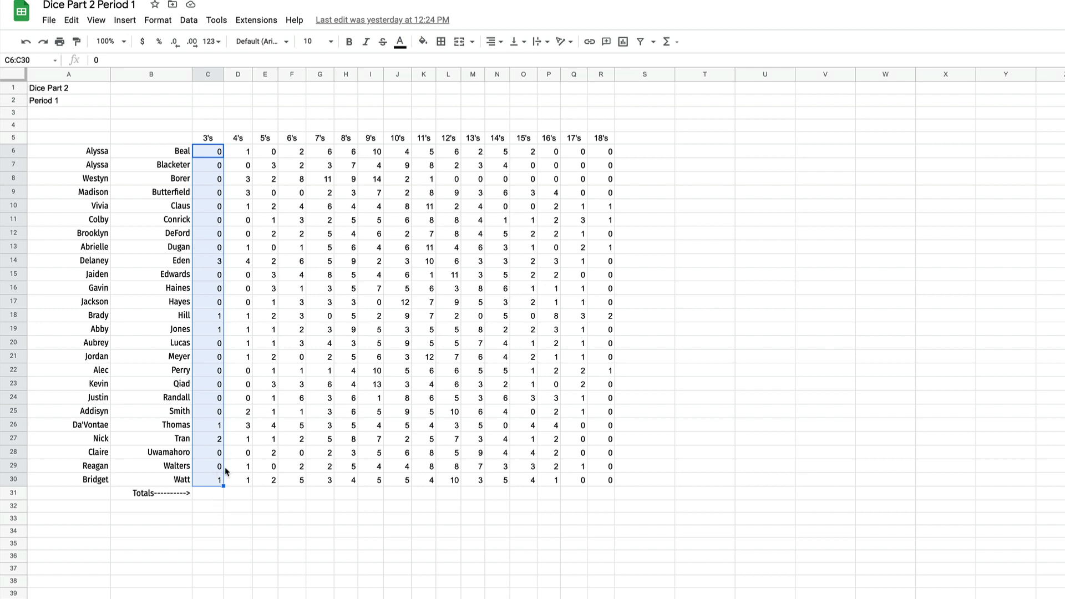
click(673, 44)
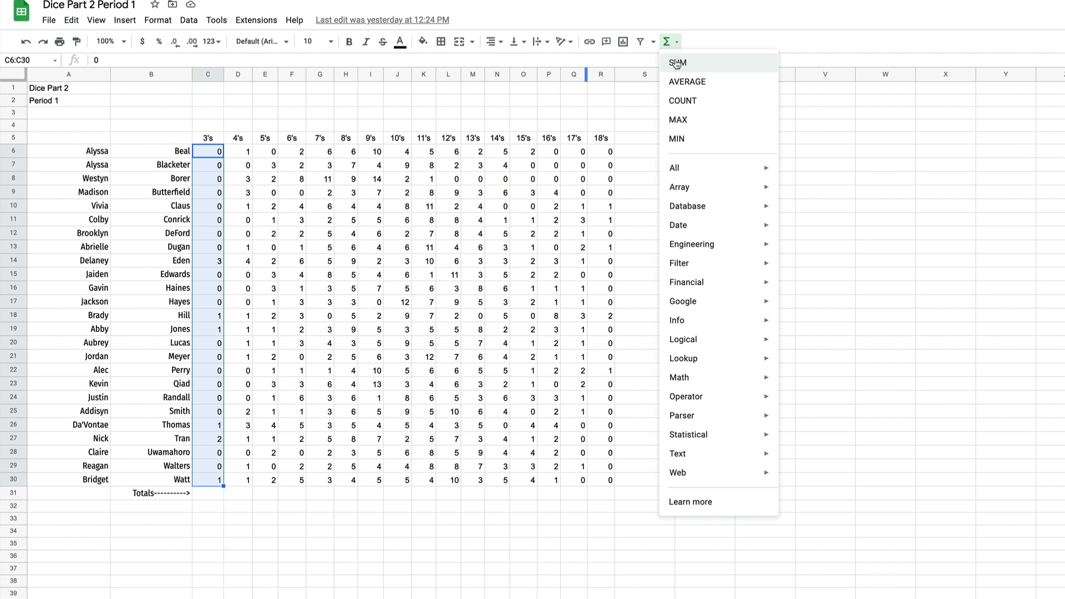
click(677, 65)
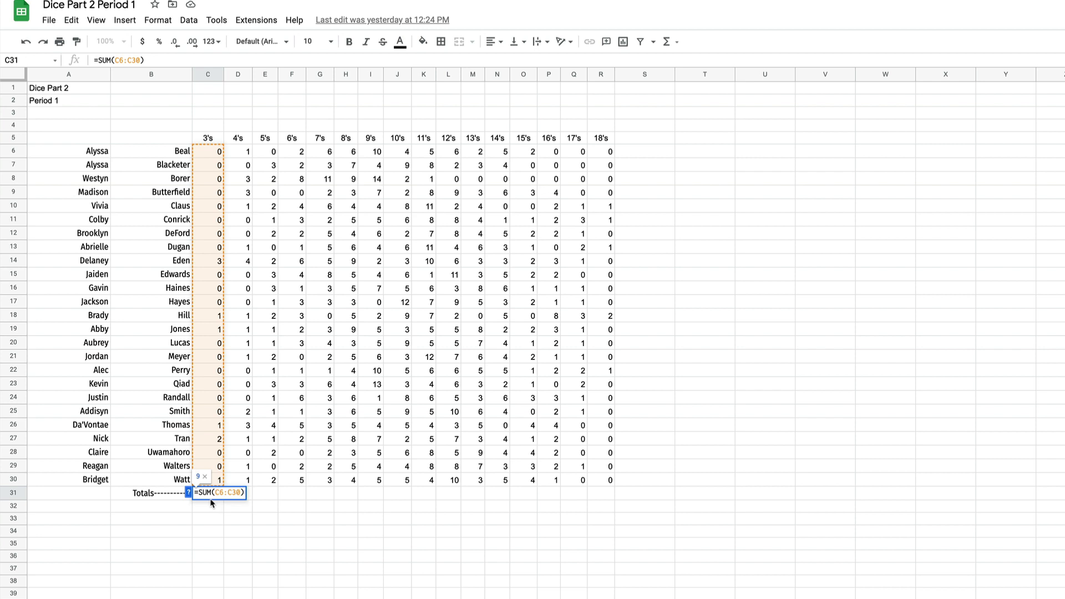
key(Return)
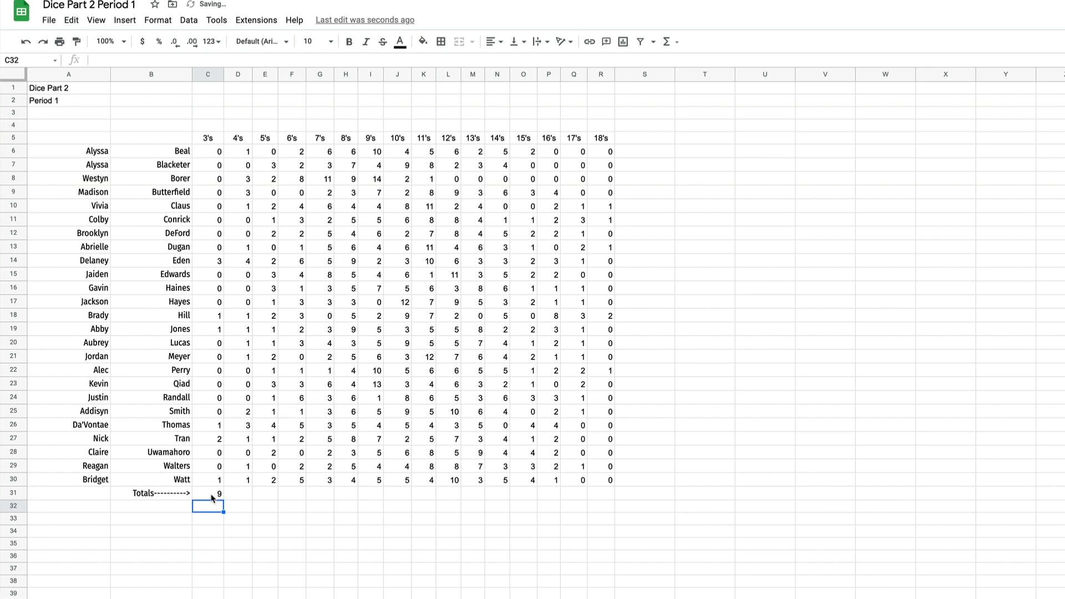
click(214, 497)
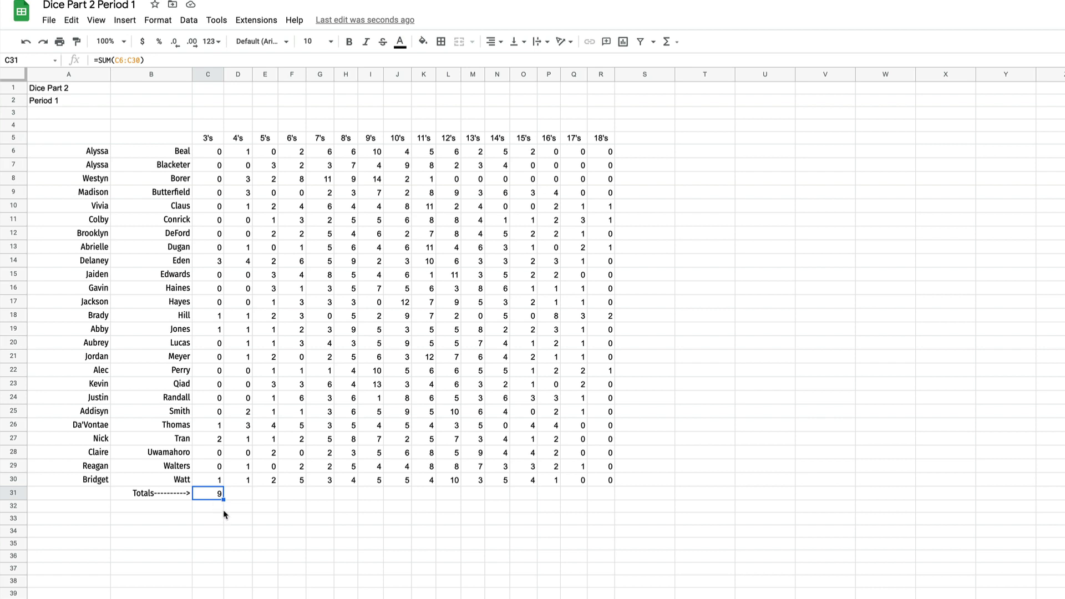
drag(226, 505, 610, 499)
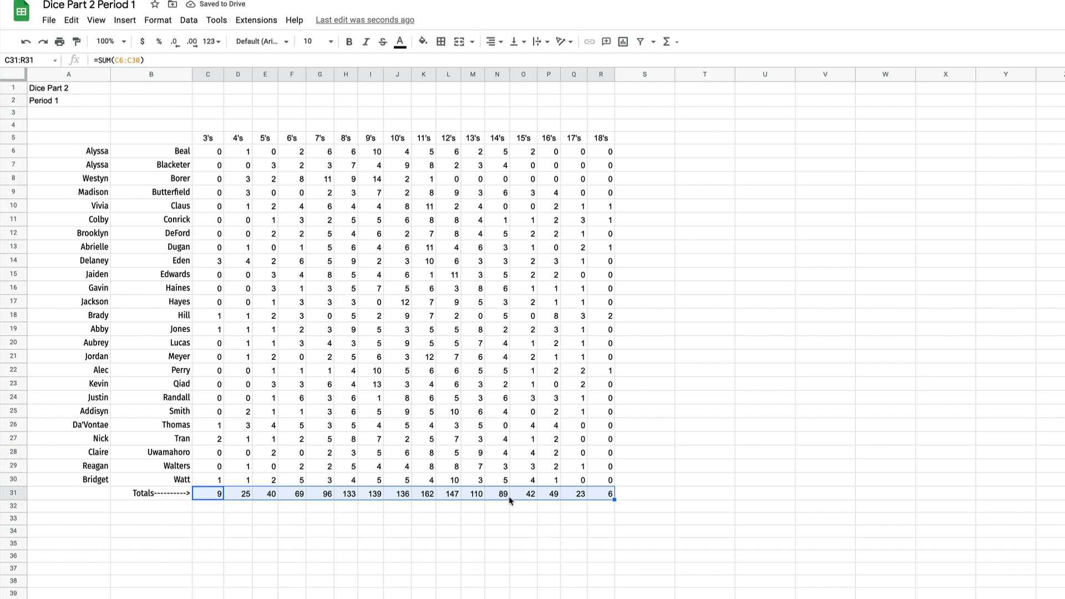
Compare the totals in row 31 for the 8's through the 12's columns.
click(429, 496)
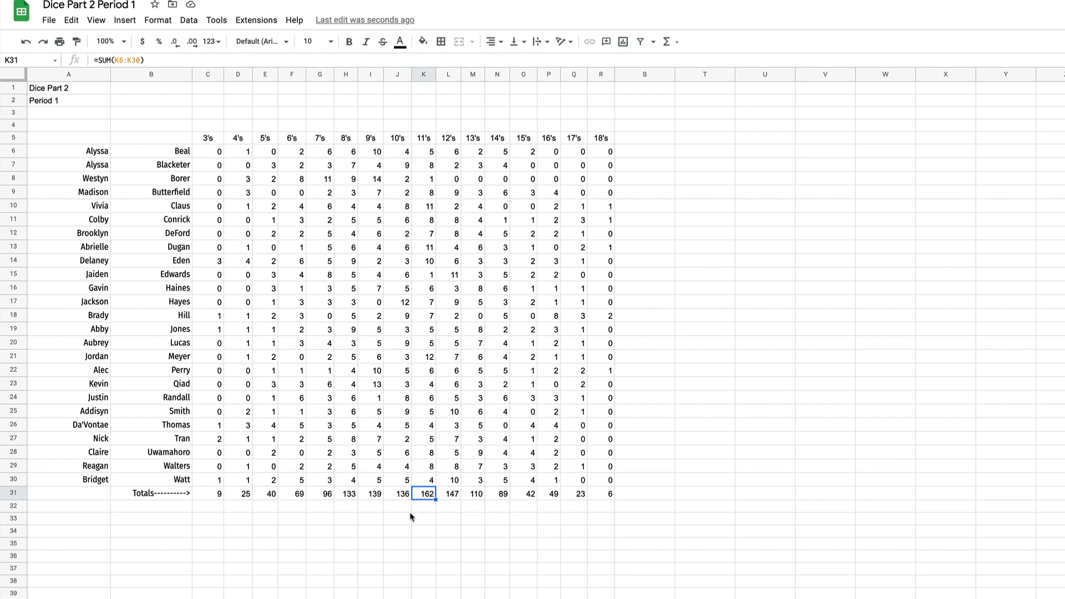
click(453, 497)
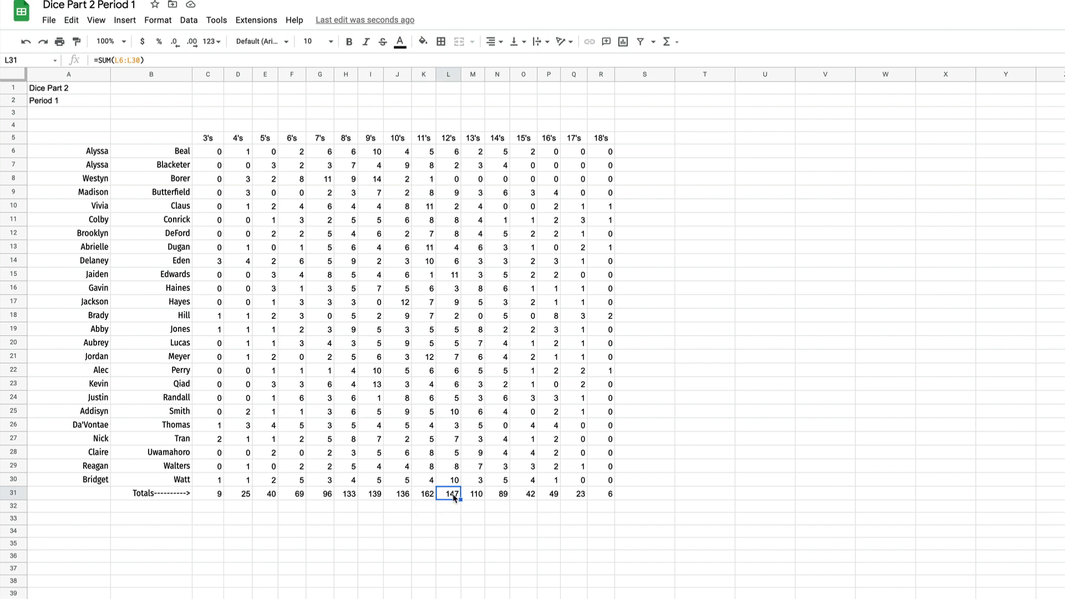
click(402, 497)
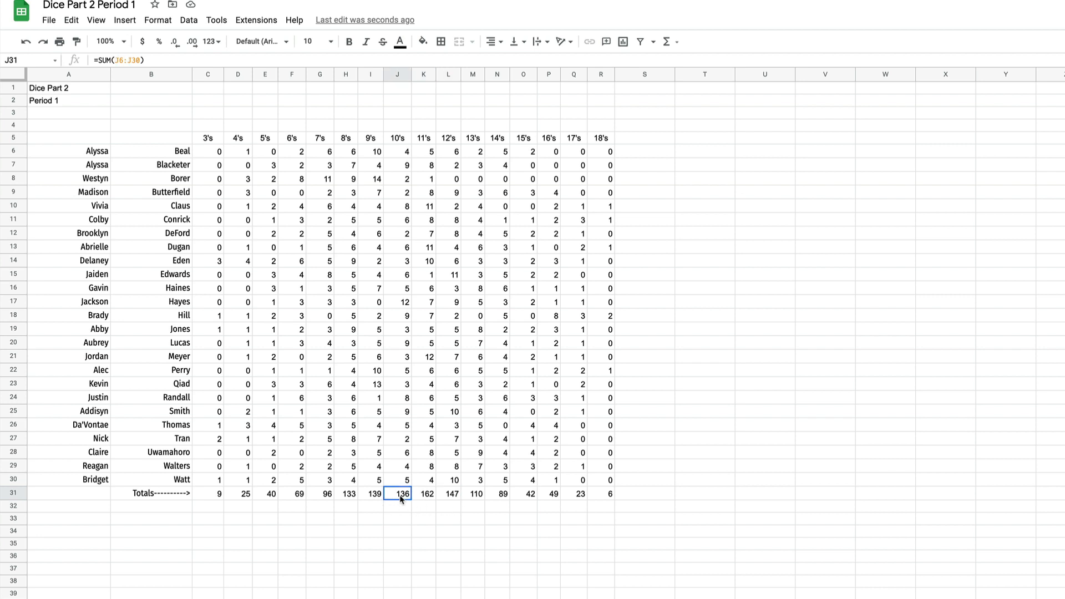
click(374, 496)
click(344, 497)
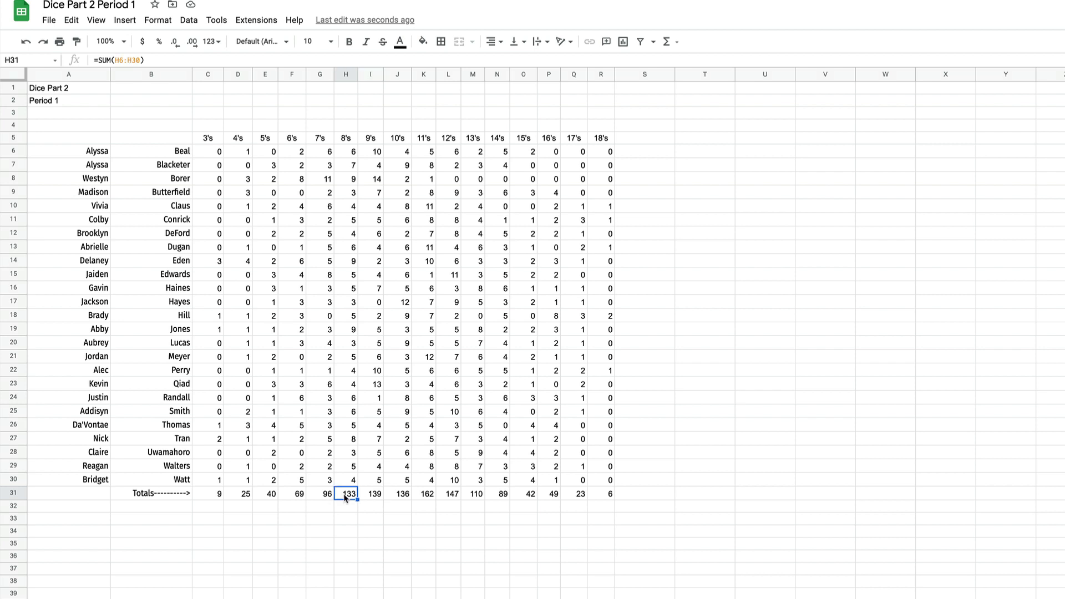
click(426, 499)
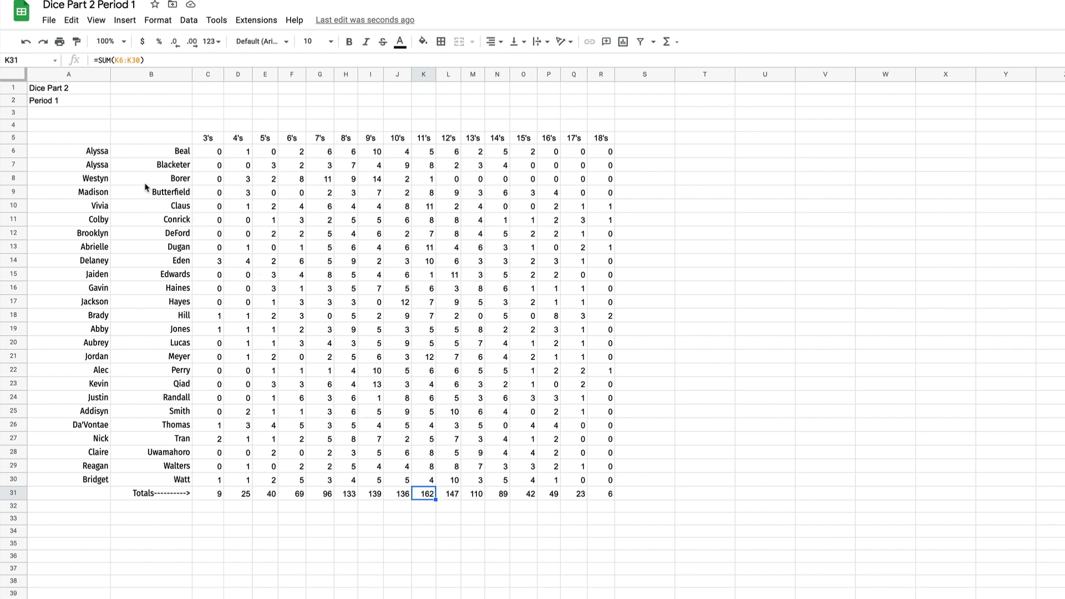
Apply alternating colors to A5:R31 using the default blue style with a header row.
drag(80, 139, 605, 495)
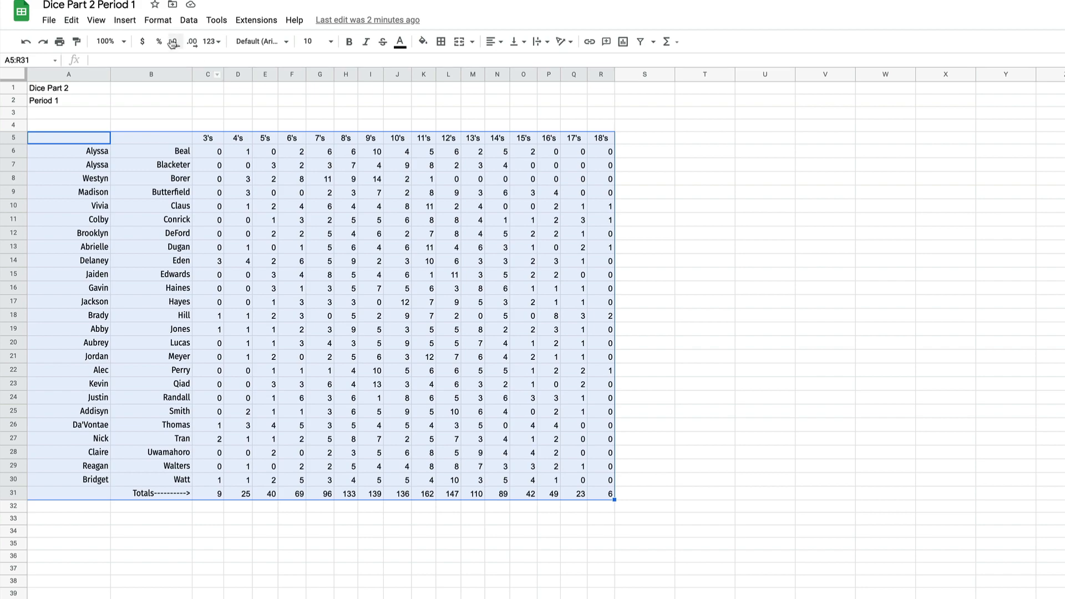
click(159, 20)
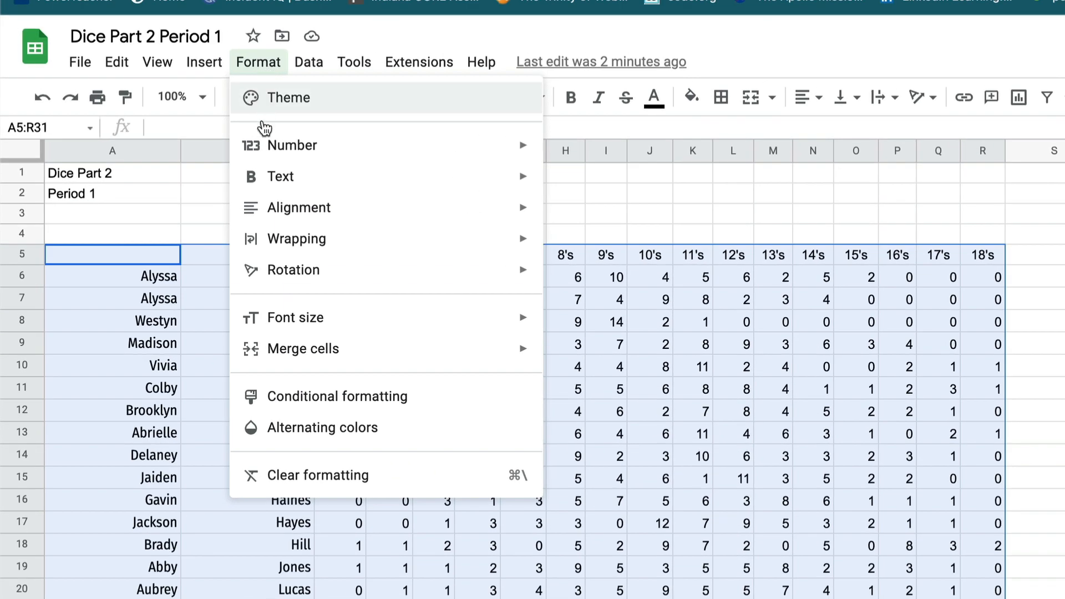
click(338, 436)
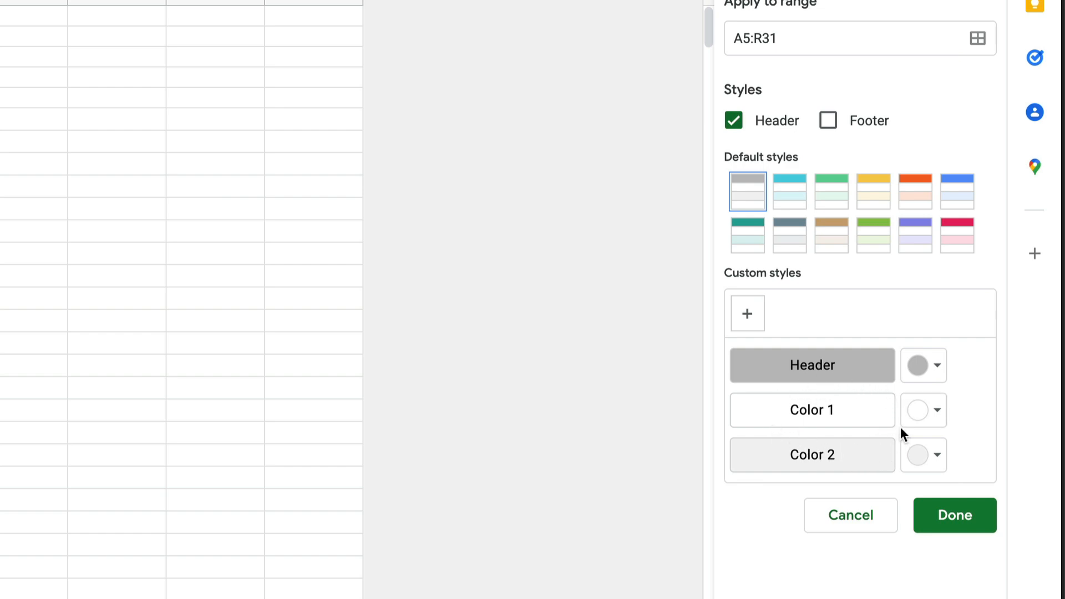
click(953, 197)
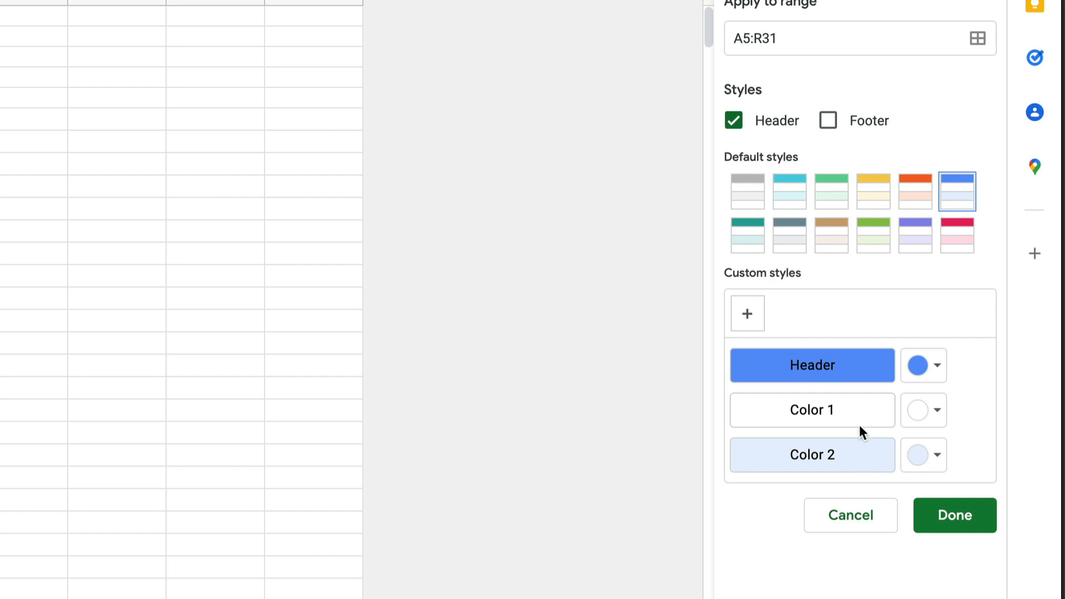
click(958, 518)
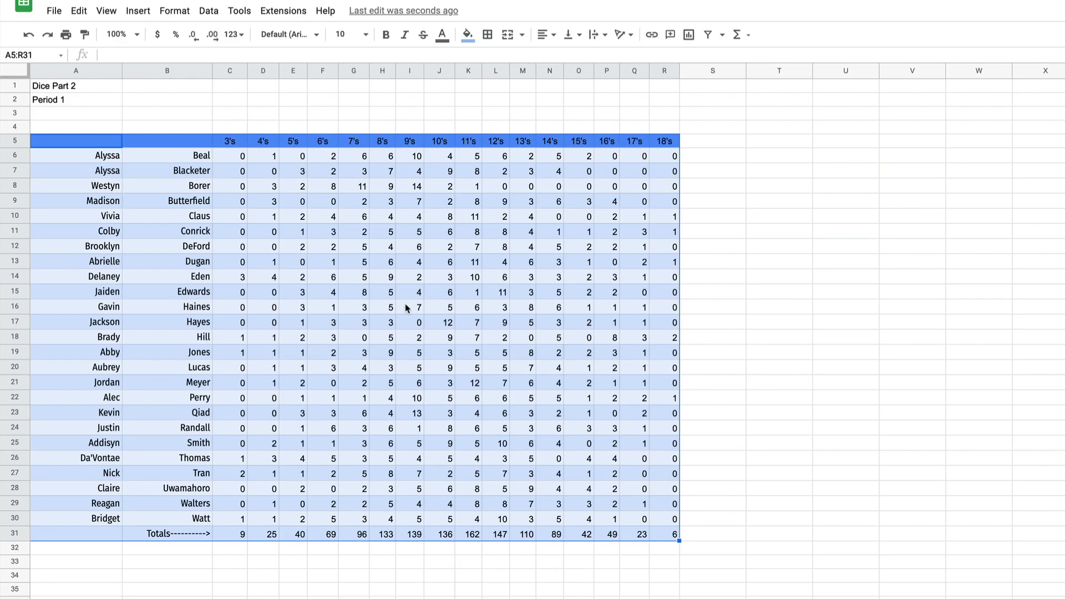
click(197, 118)
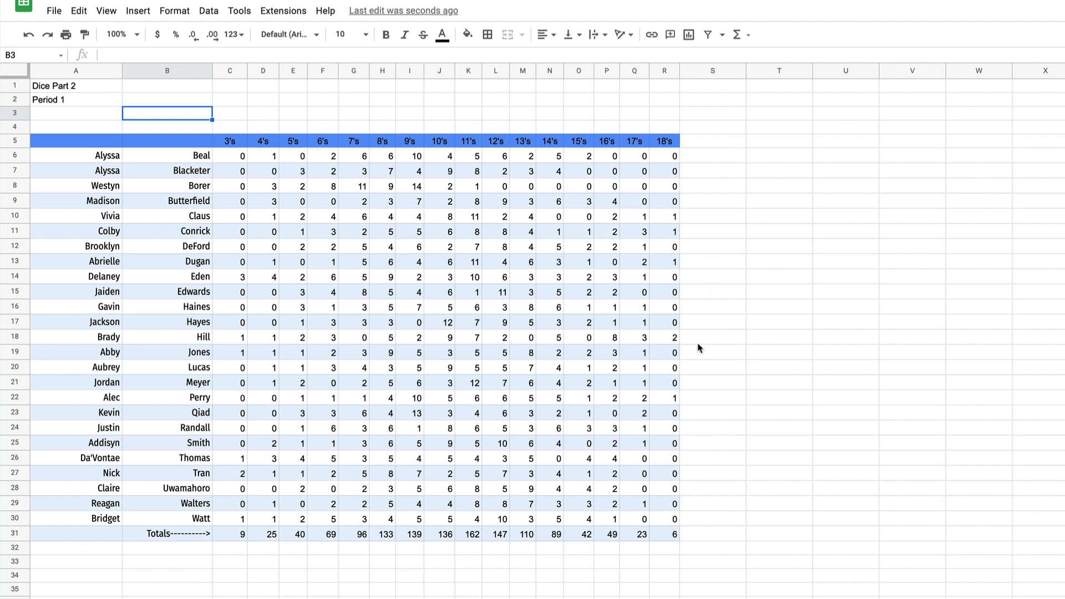
Examine the header row C5:R5, the totals row C31:R31 and the full block C5:R31 as possible chart data.
drag(233, 537, 673, 540)
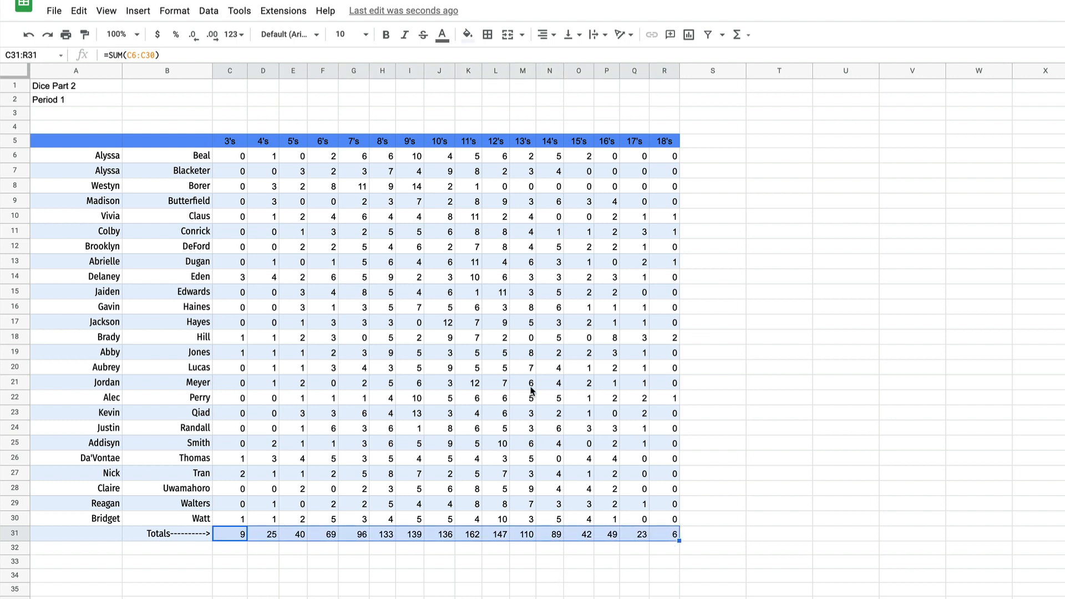
click(721, 342)
click(713, 386)
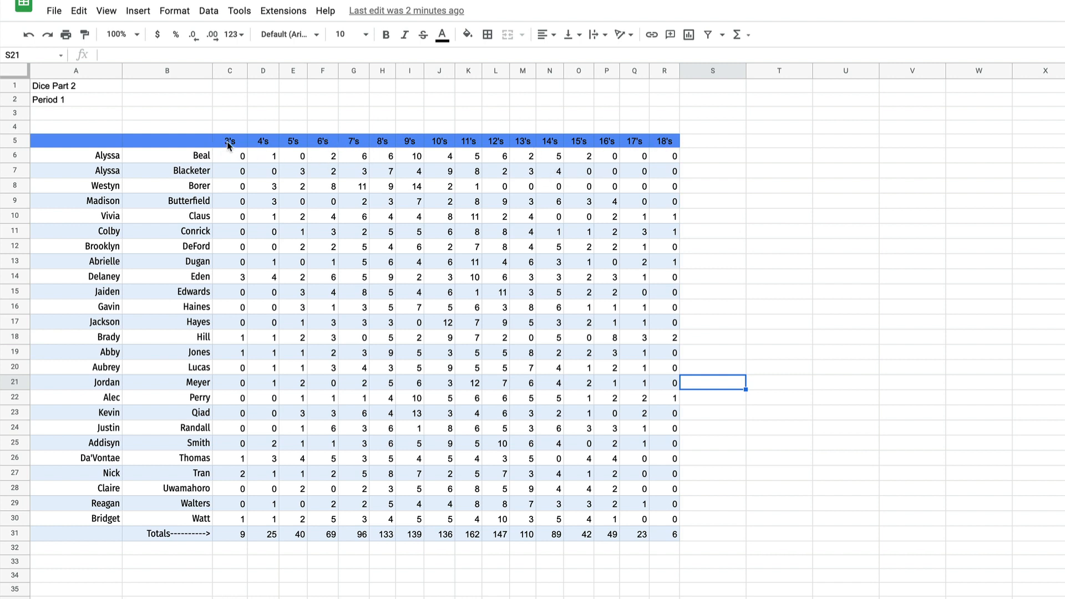
drag(230, 143, 666, 145)
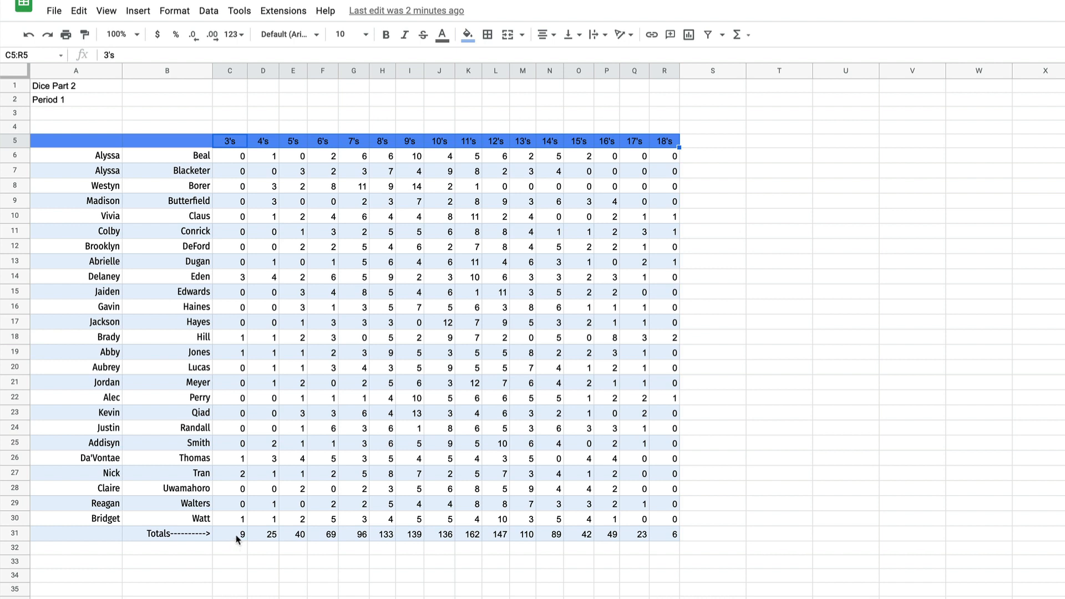
drag(238, 537, 674, 538)
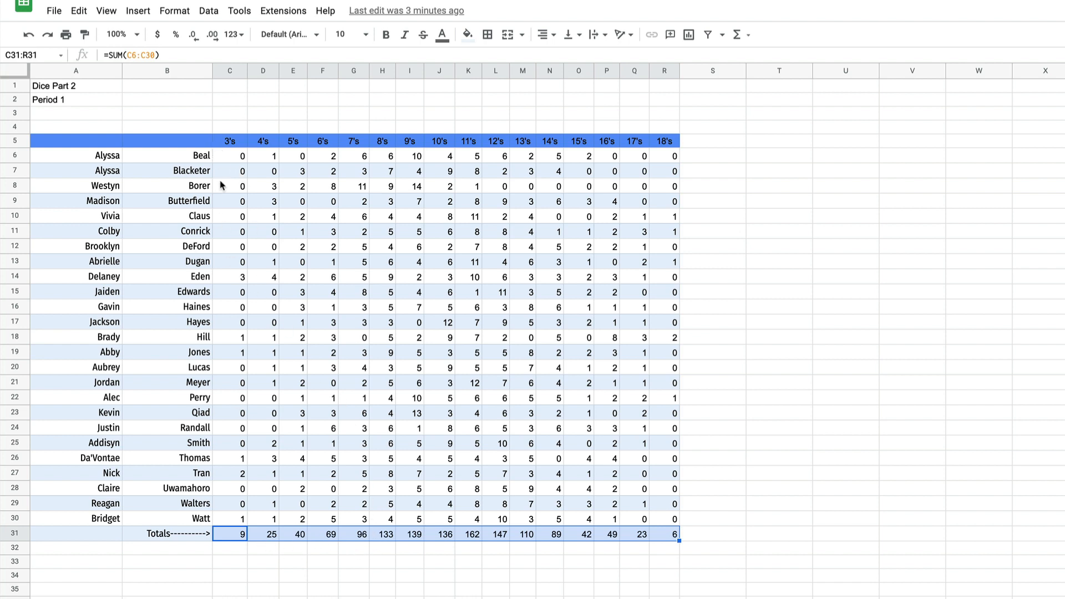
click(229, 143)
drag(229, 143, 659, 534)
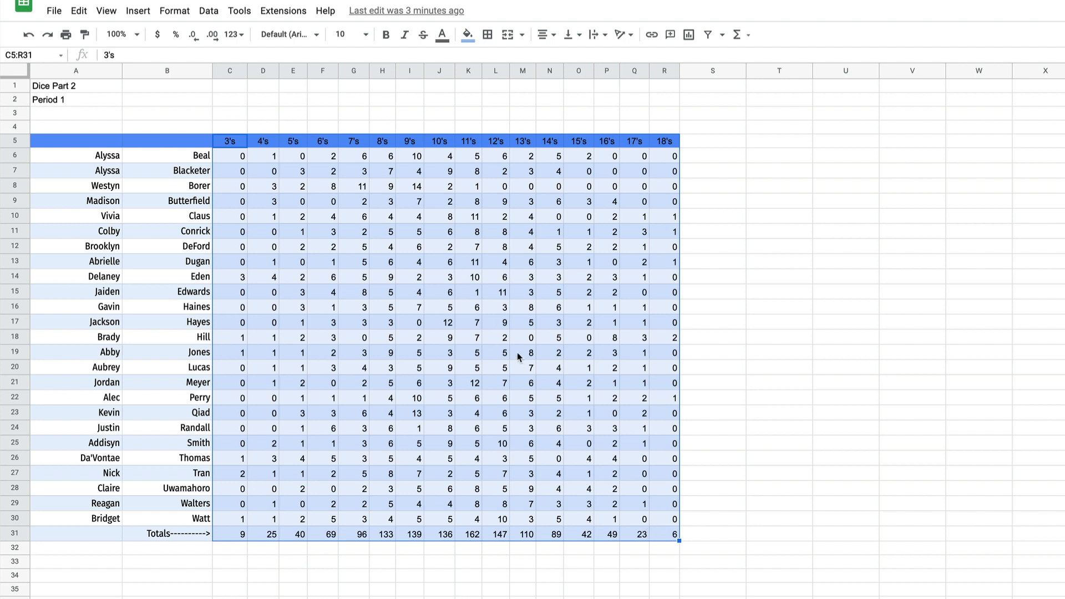
click(690, 366)
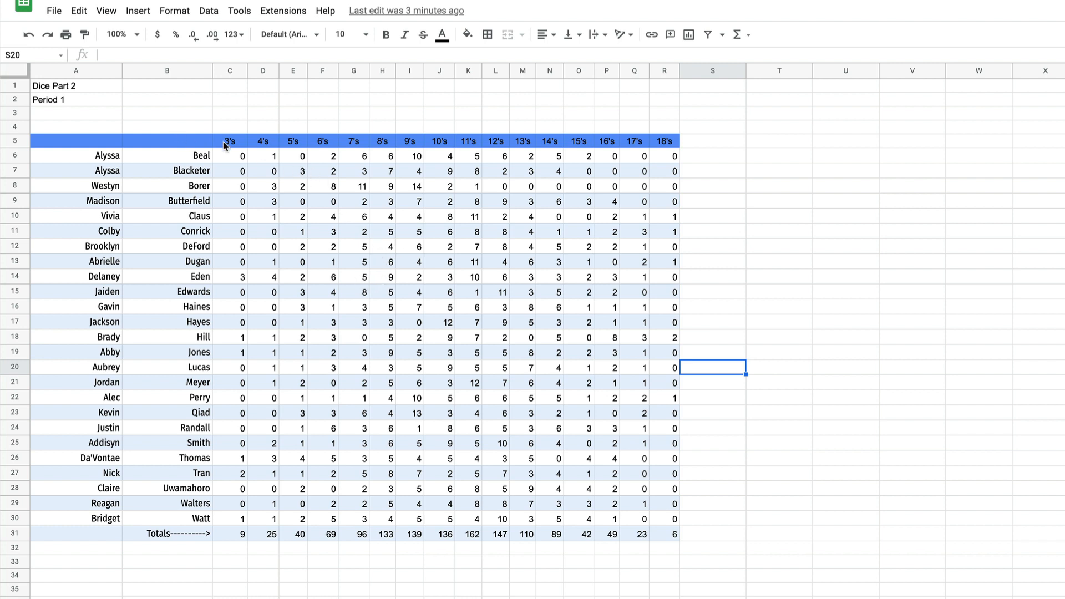
Insert a column chart of the totals in C31:R31, labelled by the 3's to 18's headers in C5:R5.
drag(235, 144, 475, 147)
drag(528, 146, 671, 146)
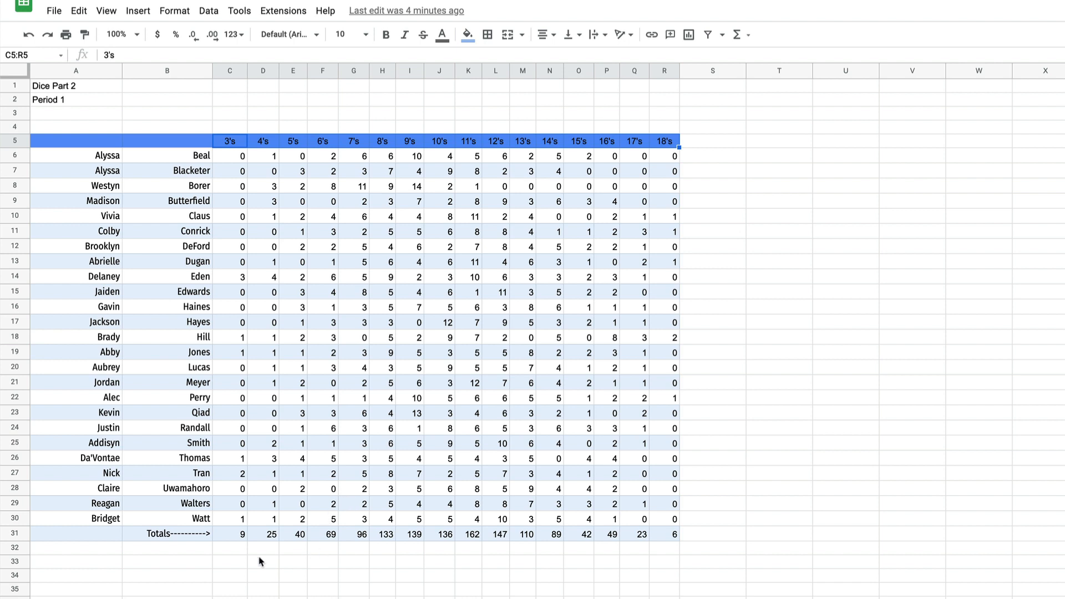
drag(232, 539, 672, 539)
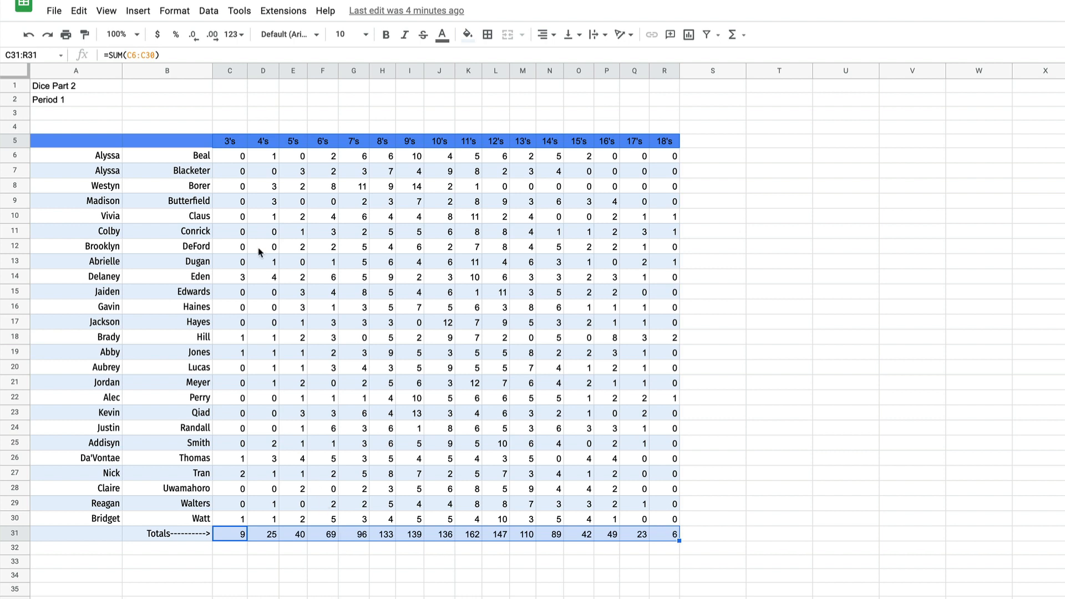
click(139, 15)
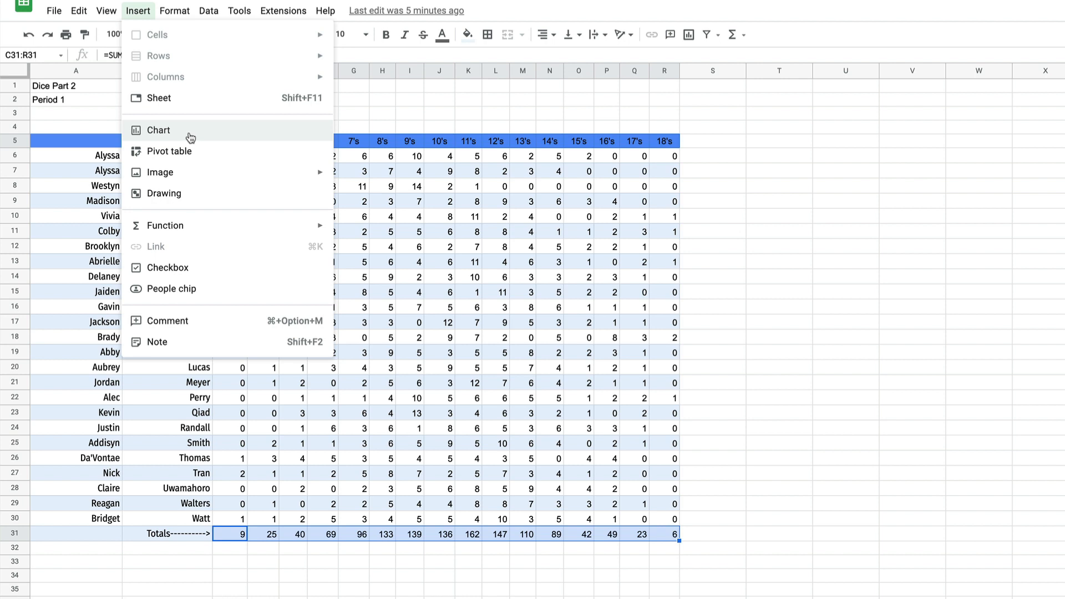
click(190, 136)
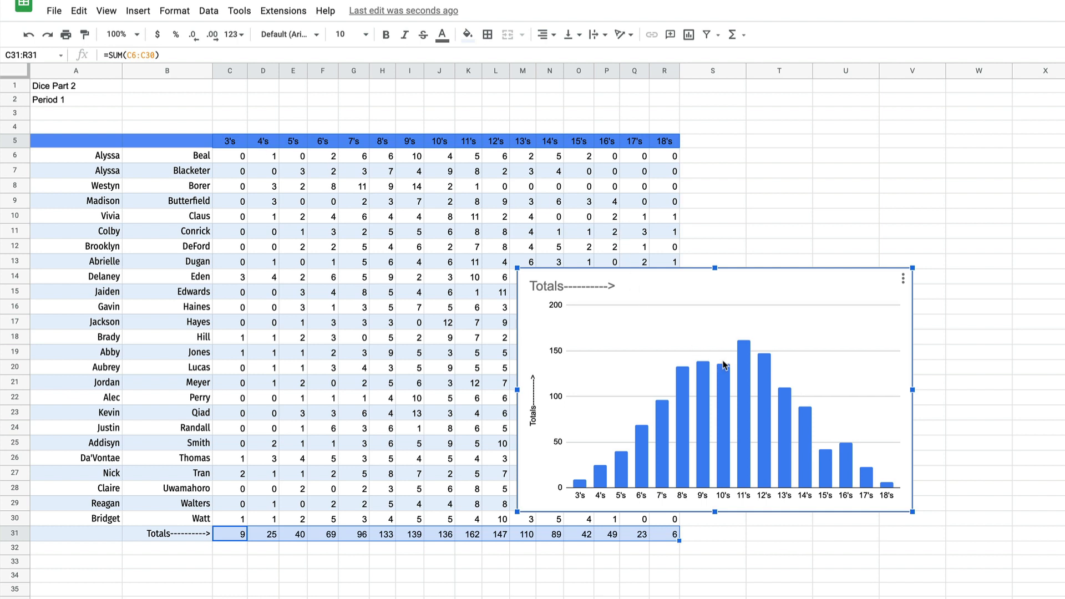
Move the chart to the empty columns U to Z beside the table and change its type to Line chart.
click(708, 370)
drag(798, 314, 1055, 231)
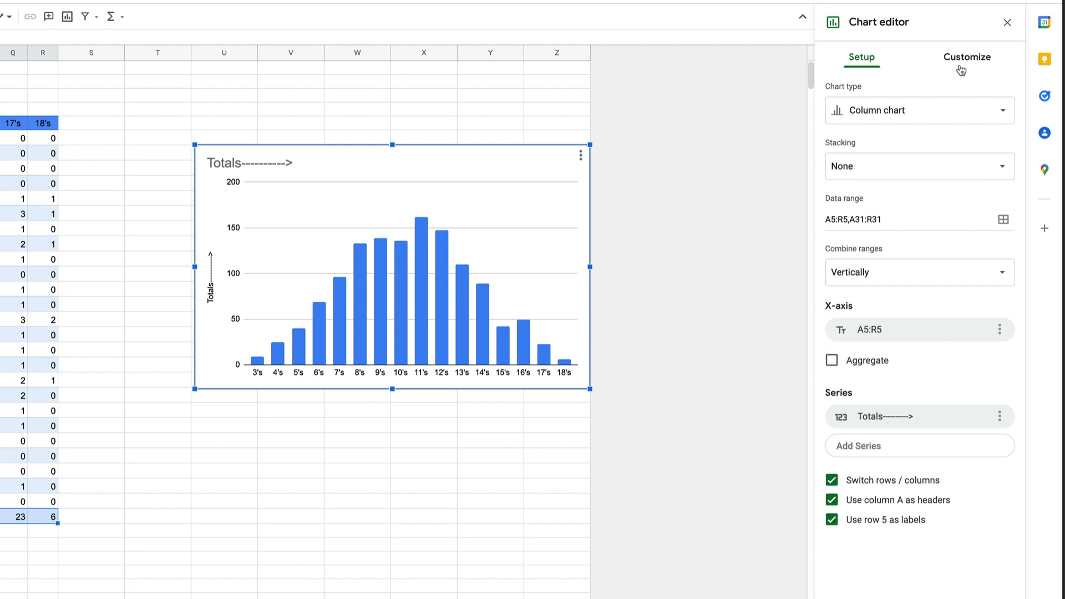
click(874, 116)
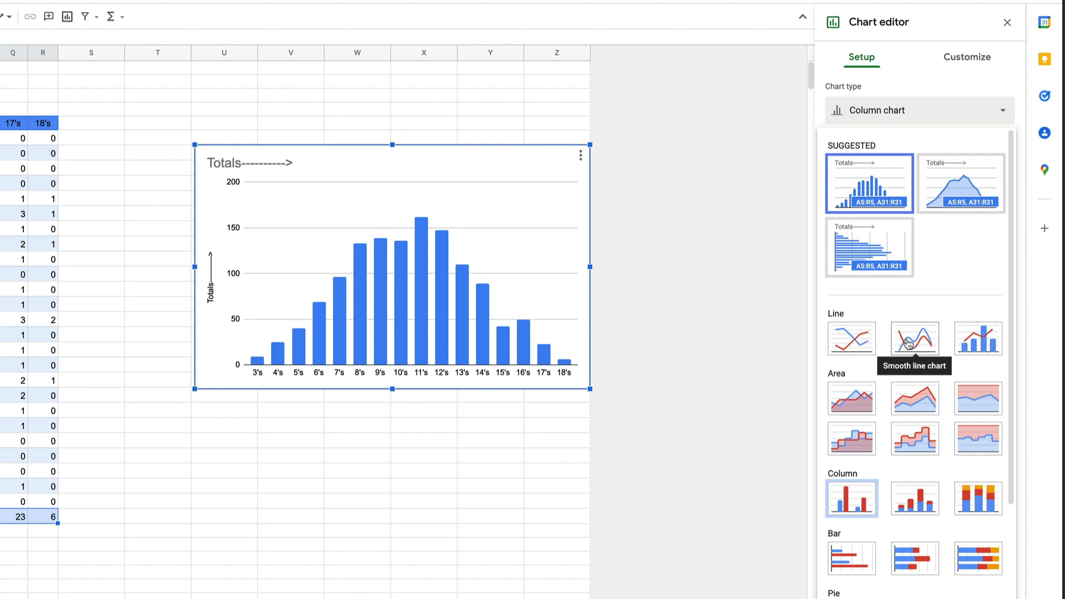
click(854, 340)
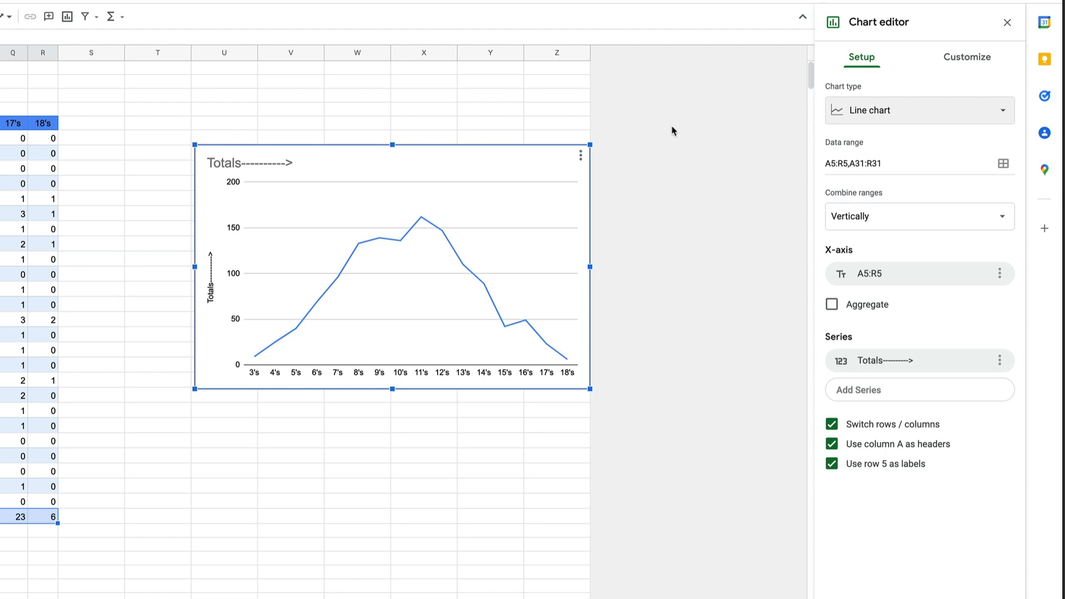
Give the line chart a light yellow background and a black border.
click(965, 65)
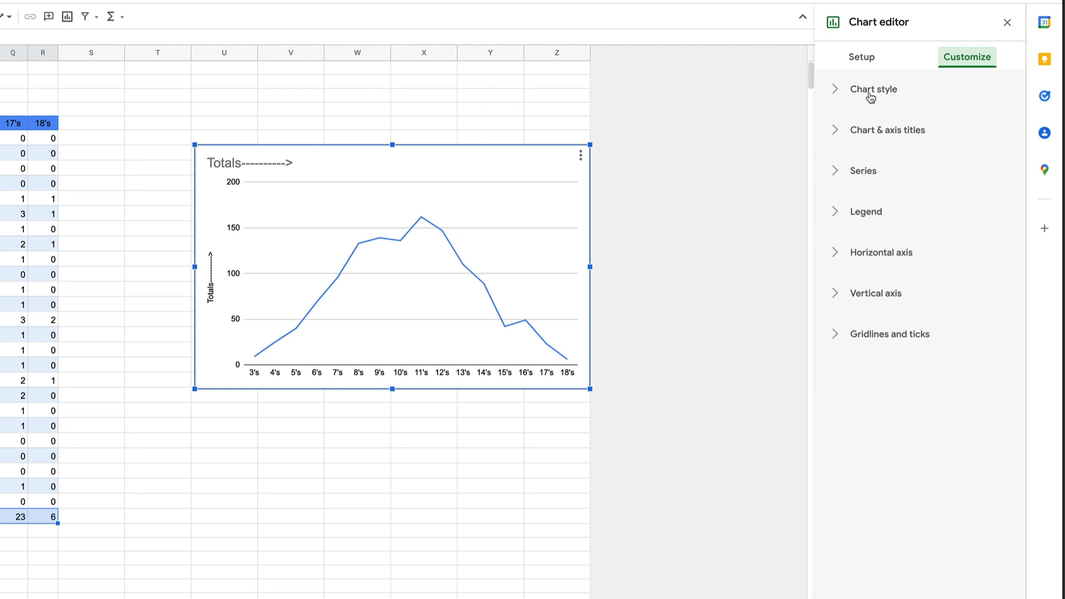
click(837, 98)
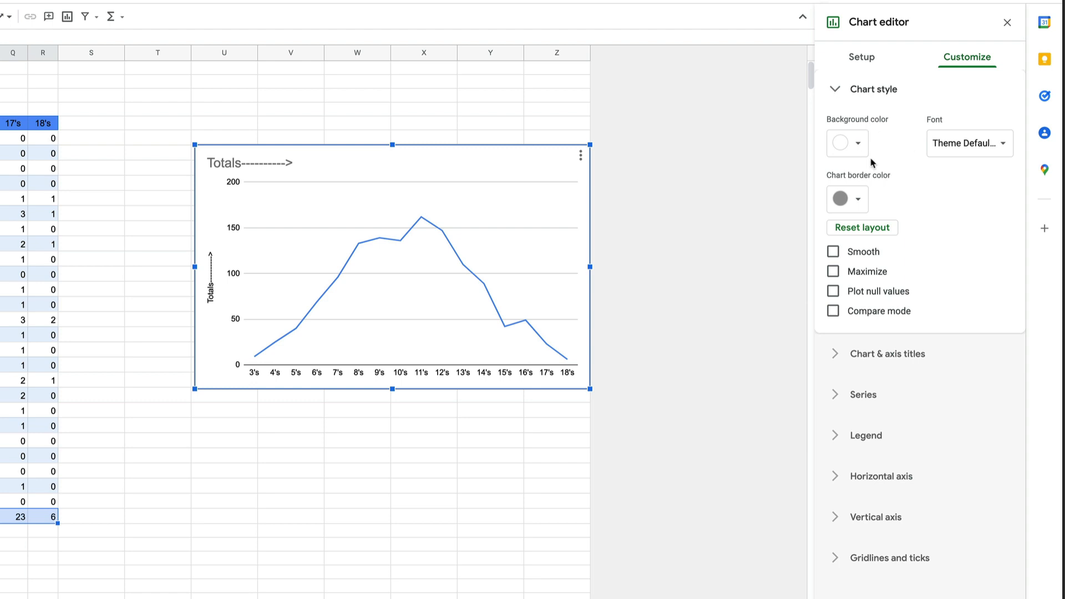
click(859, 146)
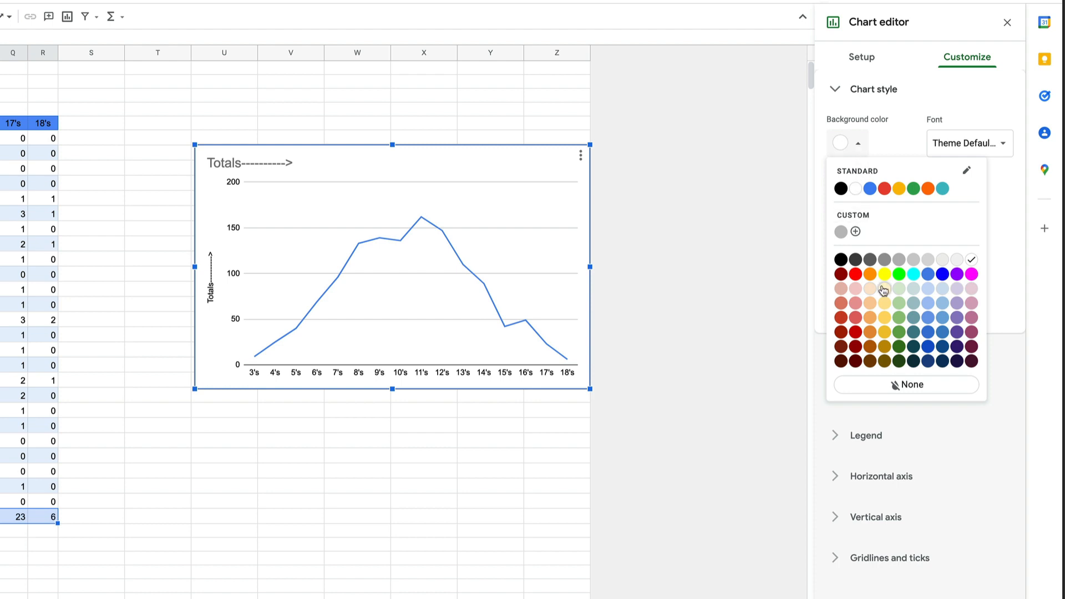
click(886, 305)
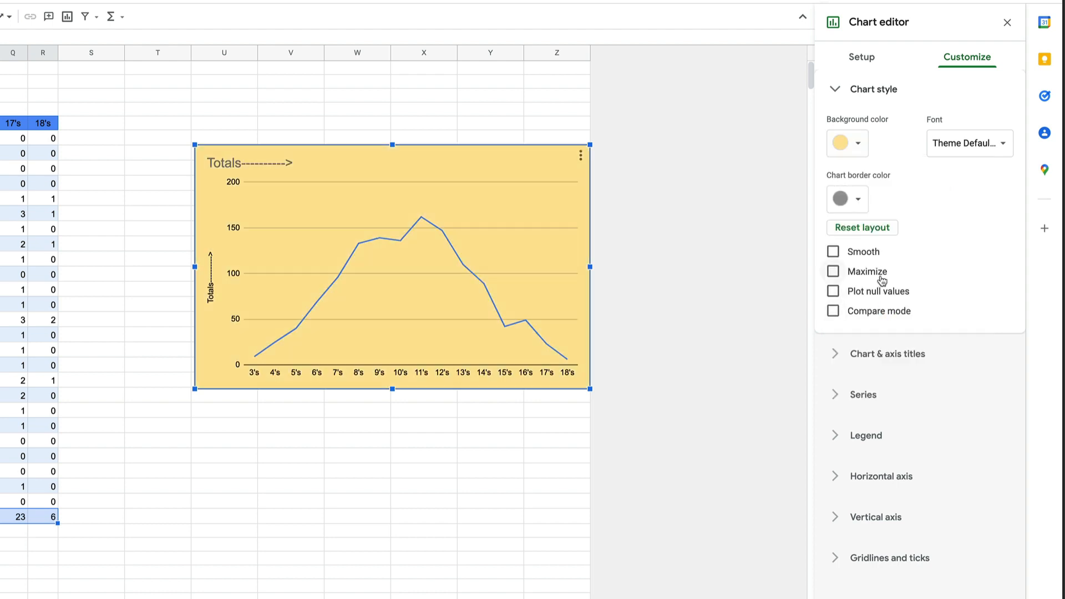
click(854, 209)
click(841, 245)
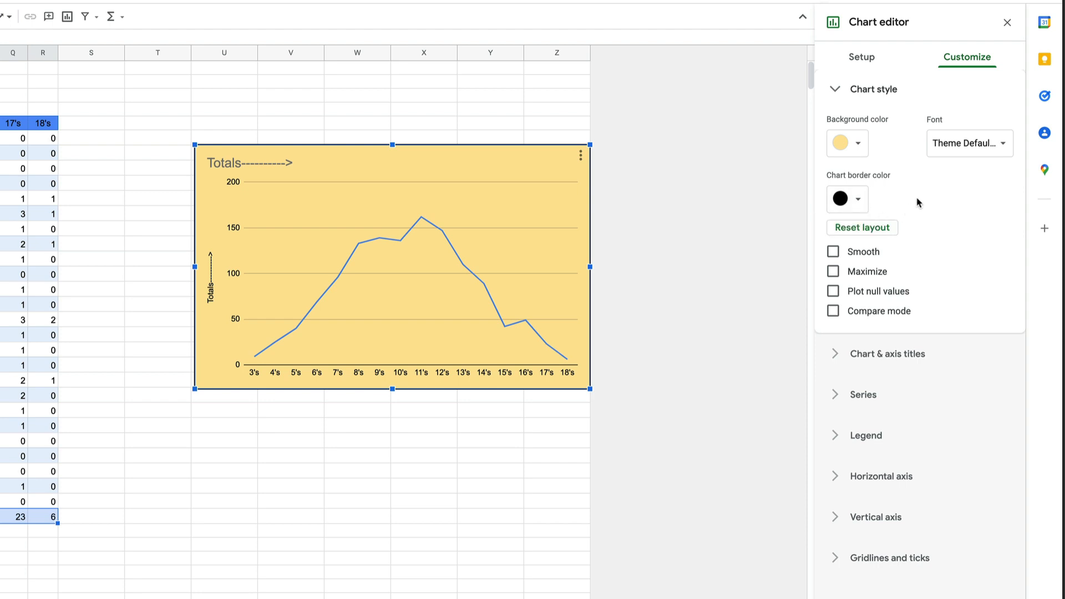
Set the chart's overall font to Verdana.
click(1000, 149)
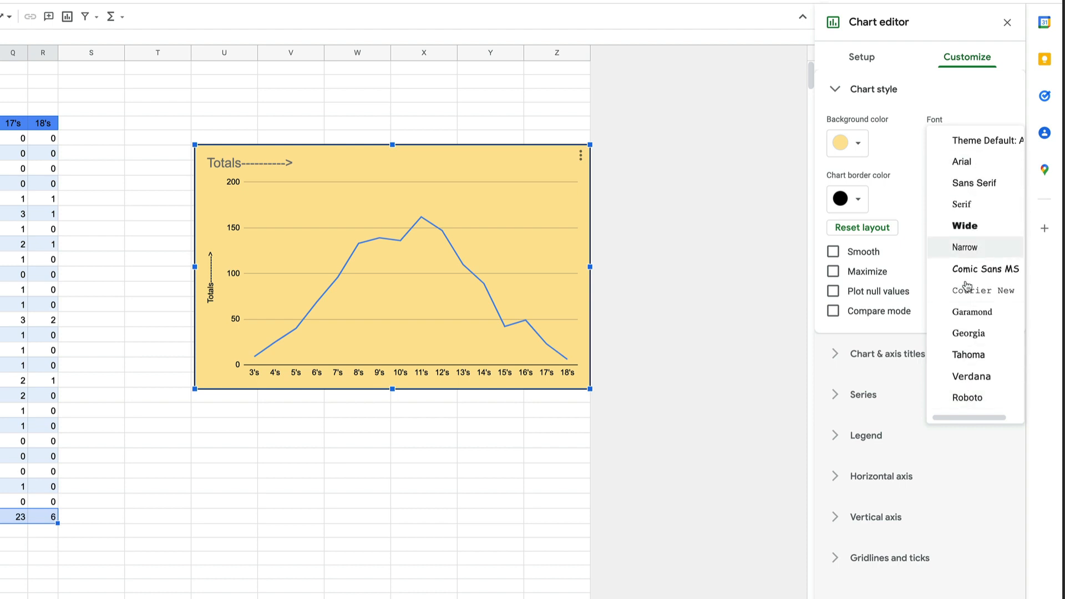
click(969, 379)
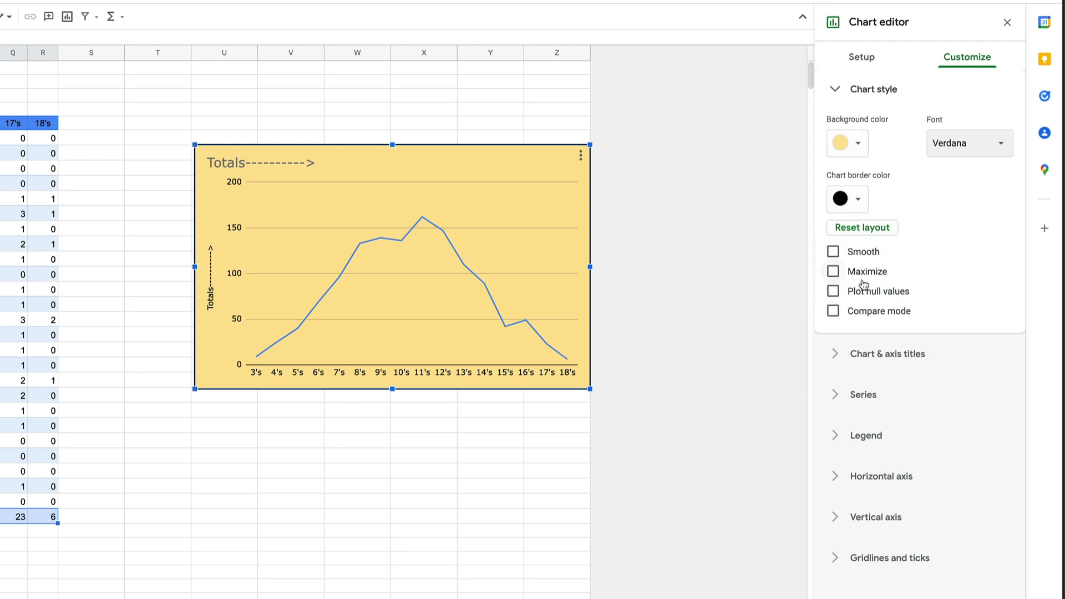
click(836, 92)
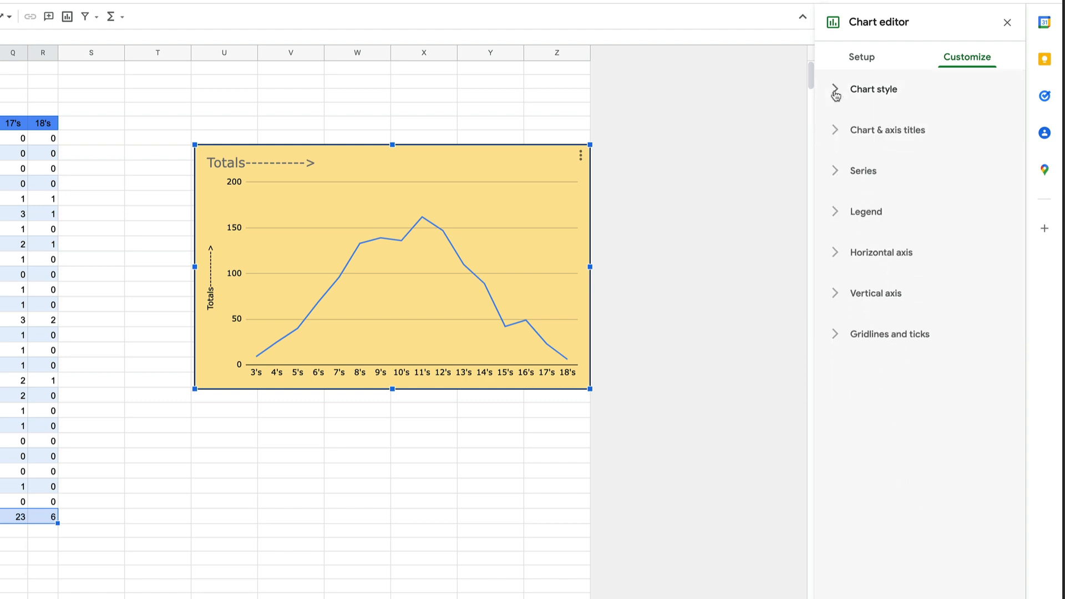
Change the chart title to "Rolling Three Dice" and make it bold and centered.
click(836, 133)
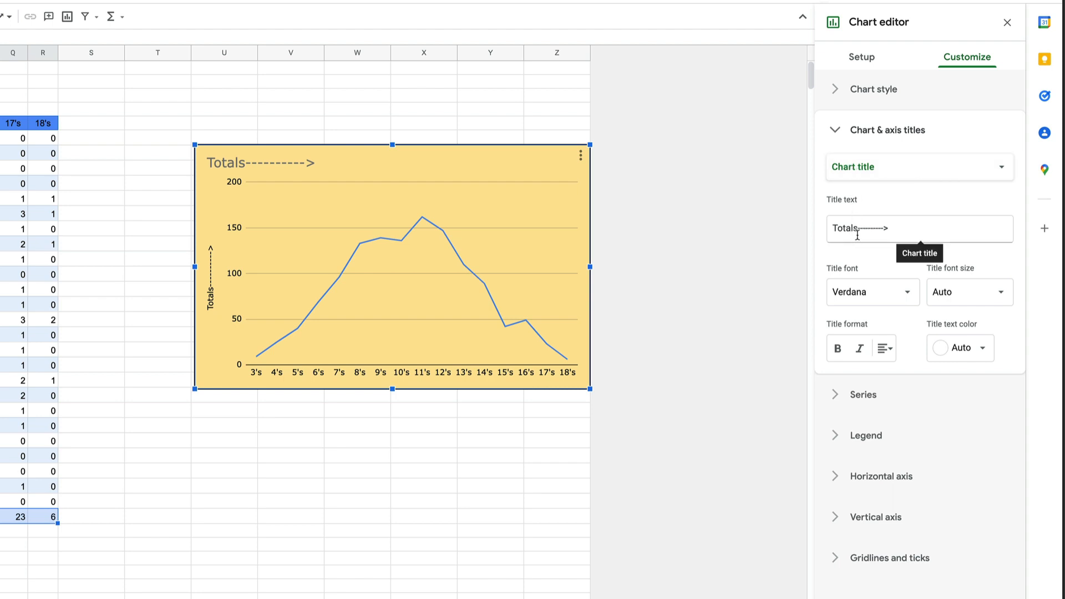
drag(897, 231, 829, 225)
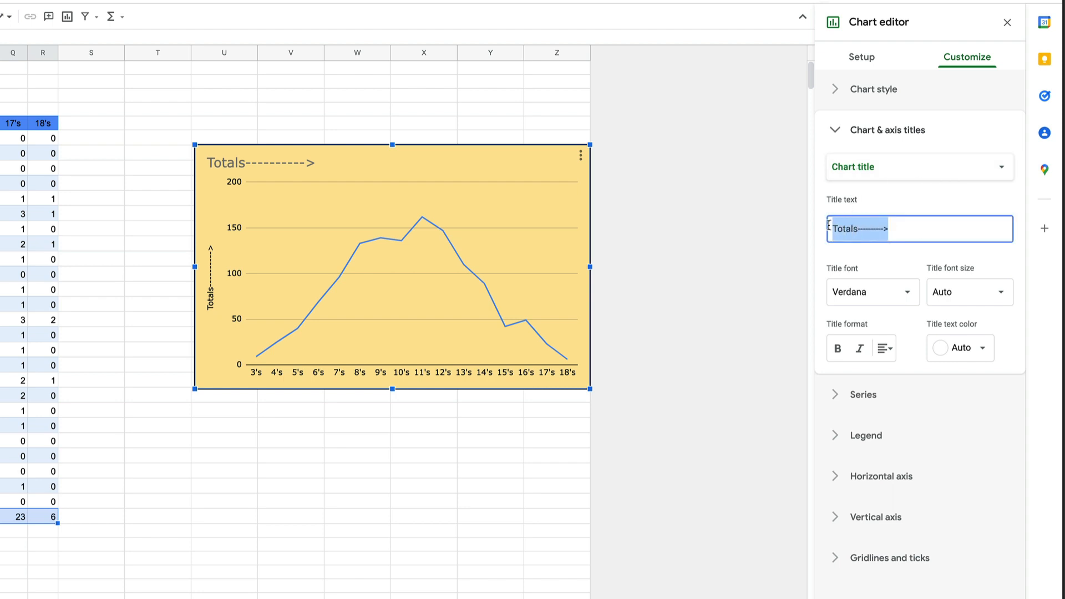
text(Rolling Three Dice)
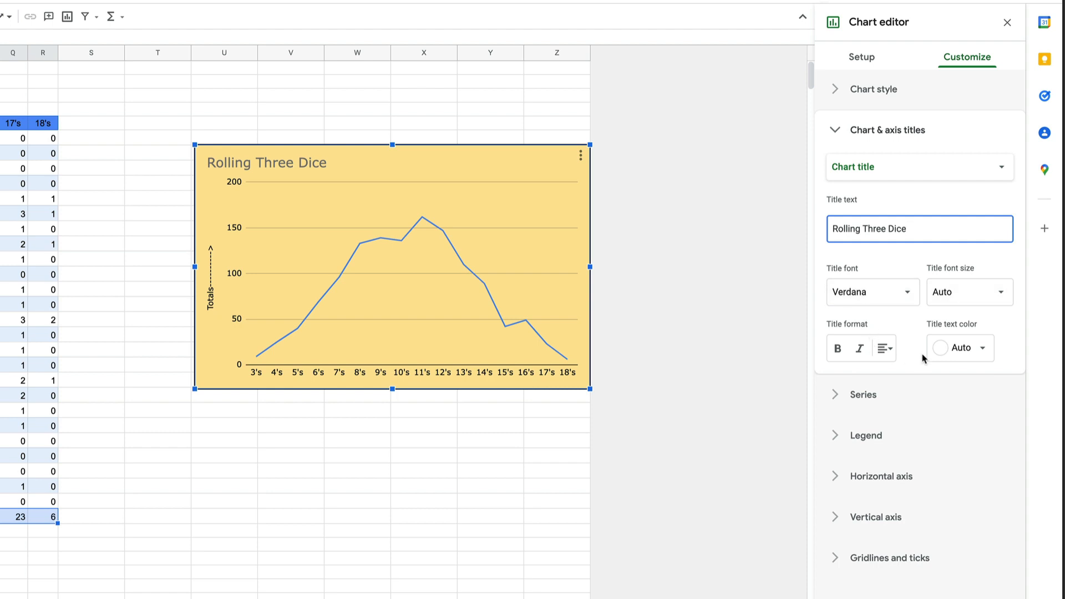
click(839, 353)
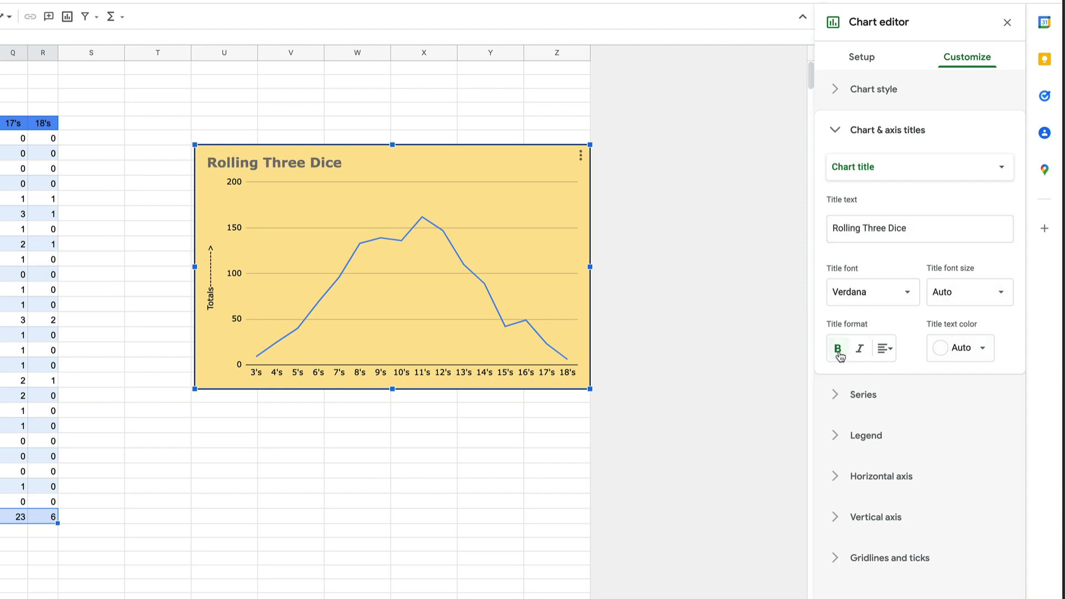
click(885, 348)
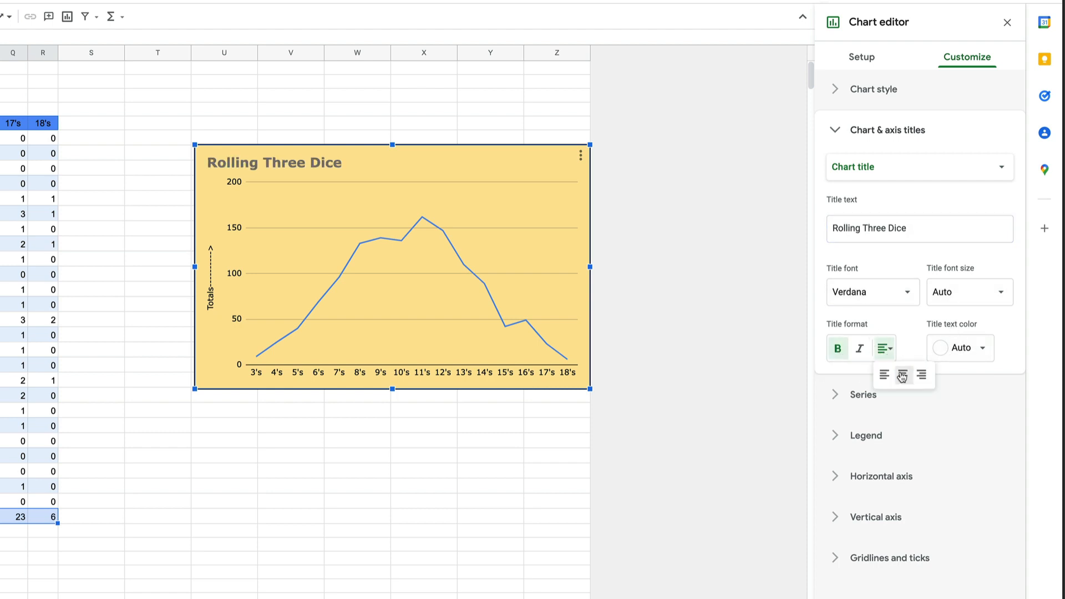
click(902, 375)
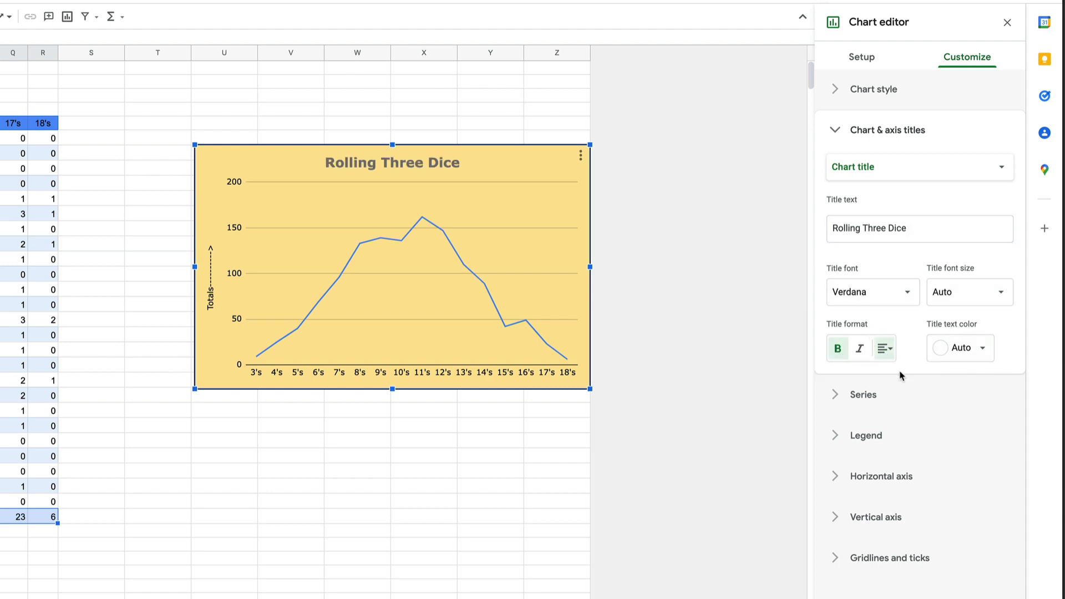
Set the chart title's font size to 24 and its text color to dark red.
click(1002, 296)
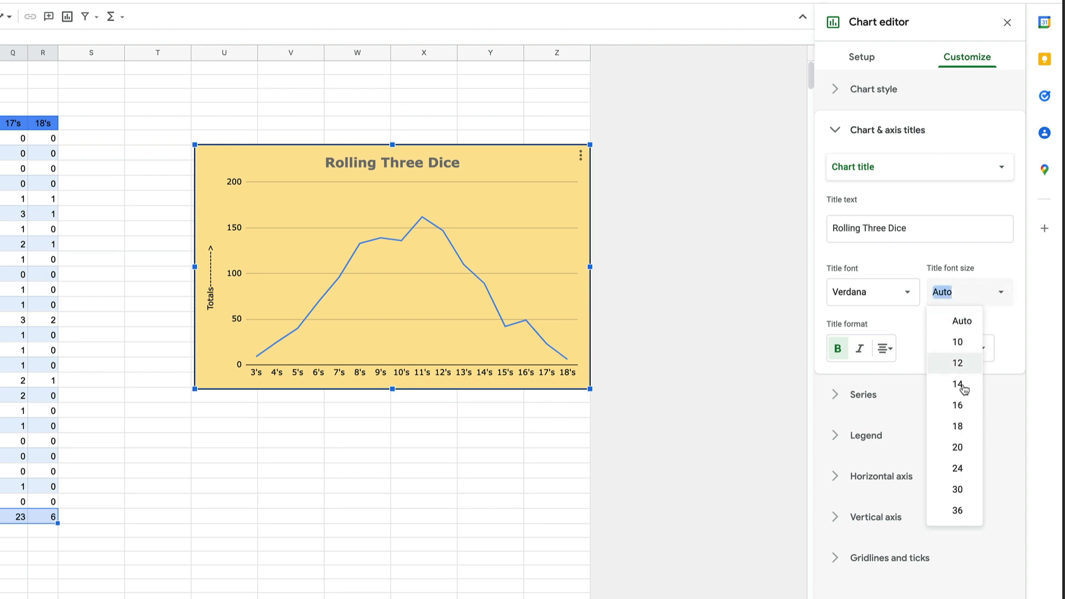
click(946, 471)
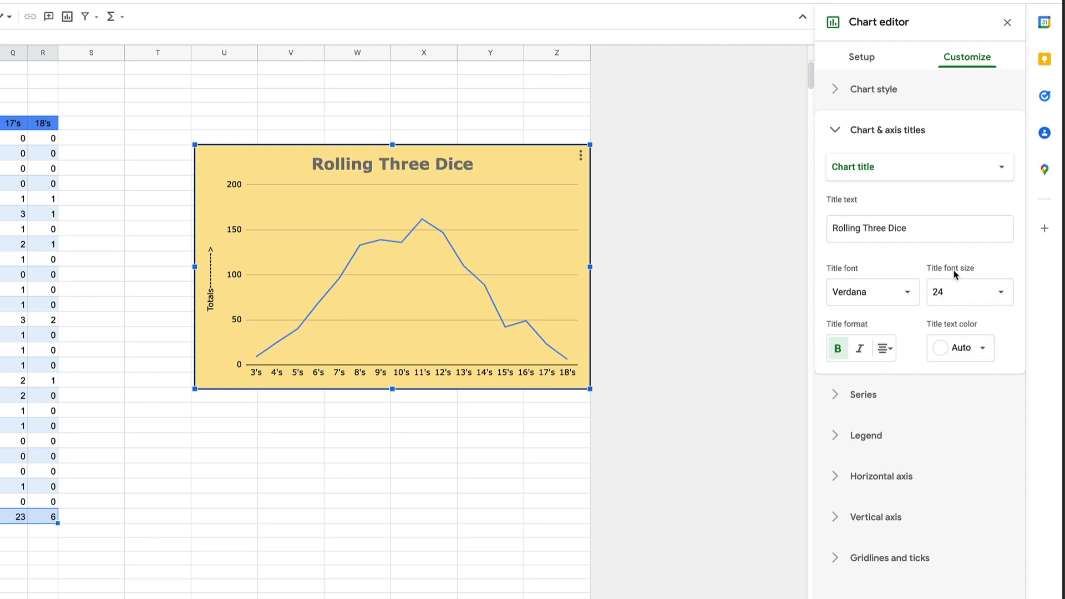
click(983, 350)
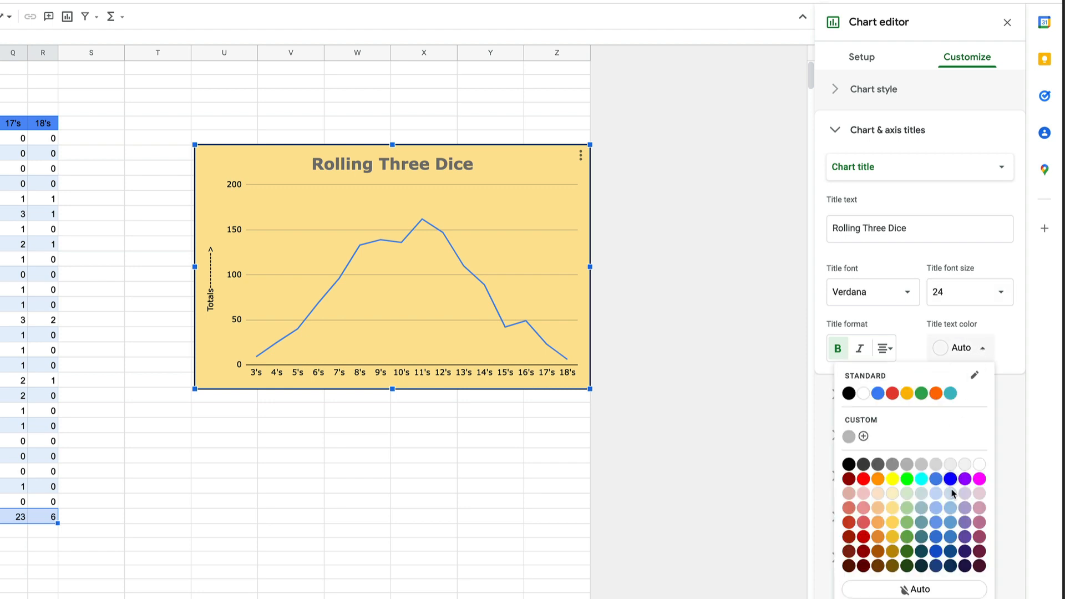
click(864, 551)
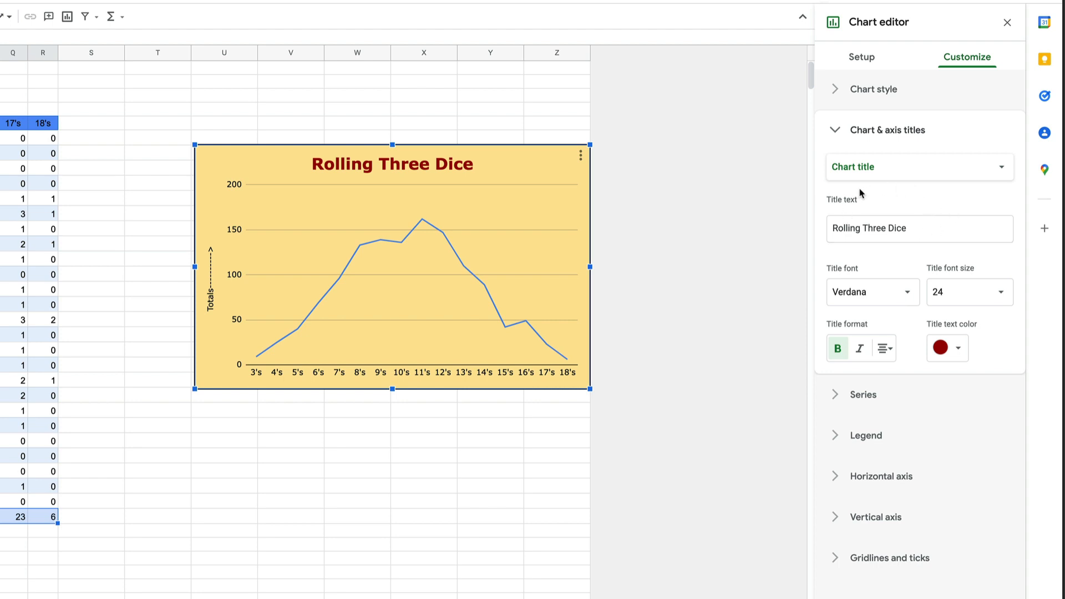
click(836, 131)
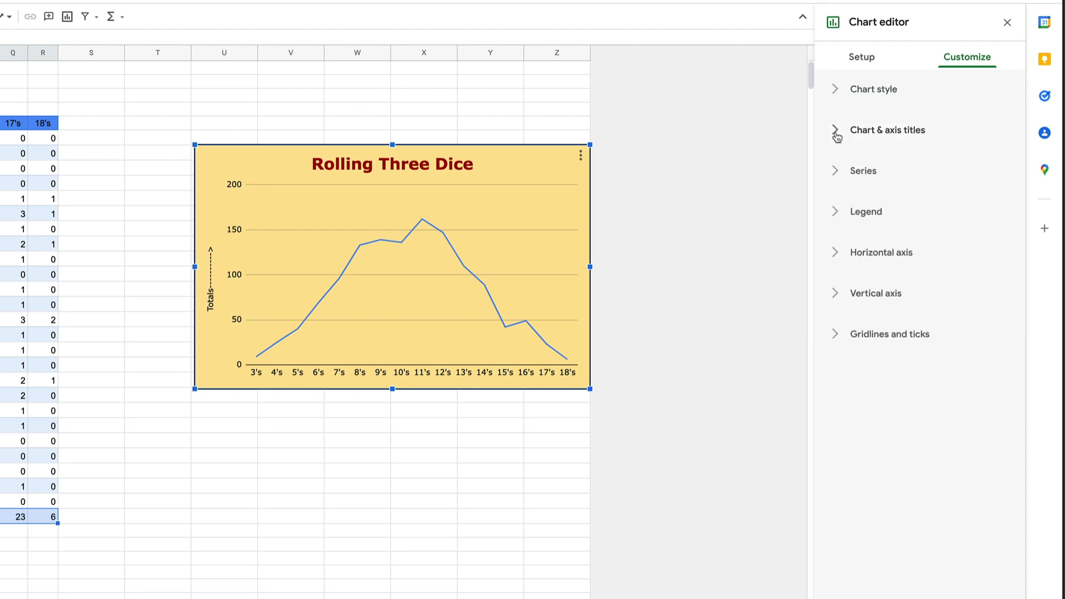
Format the totals series line as black with a thickness of 4px, keeping the solid dash type.
click(836, 173)
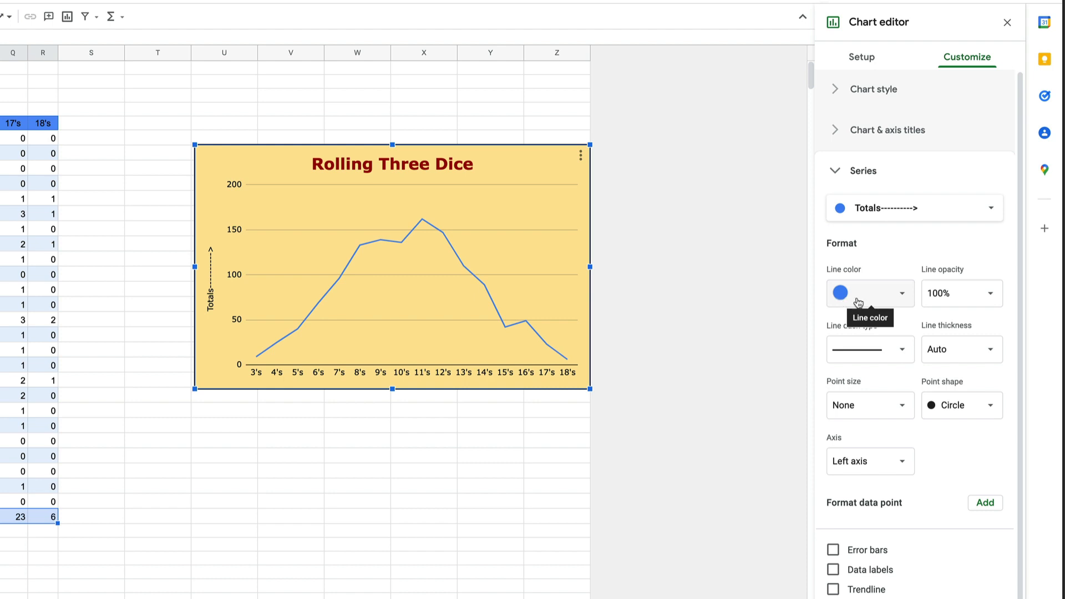
click(902, 298)
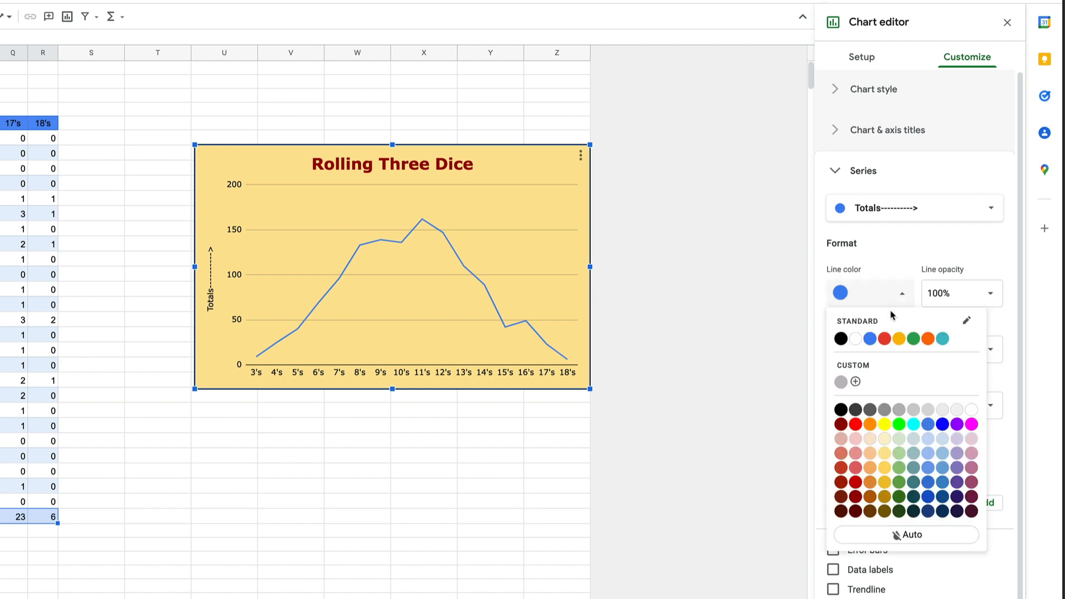
click(841, 338)
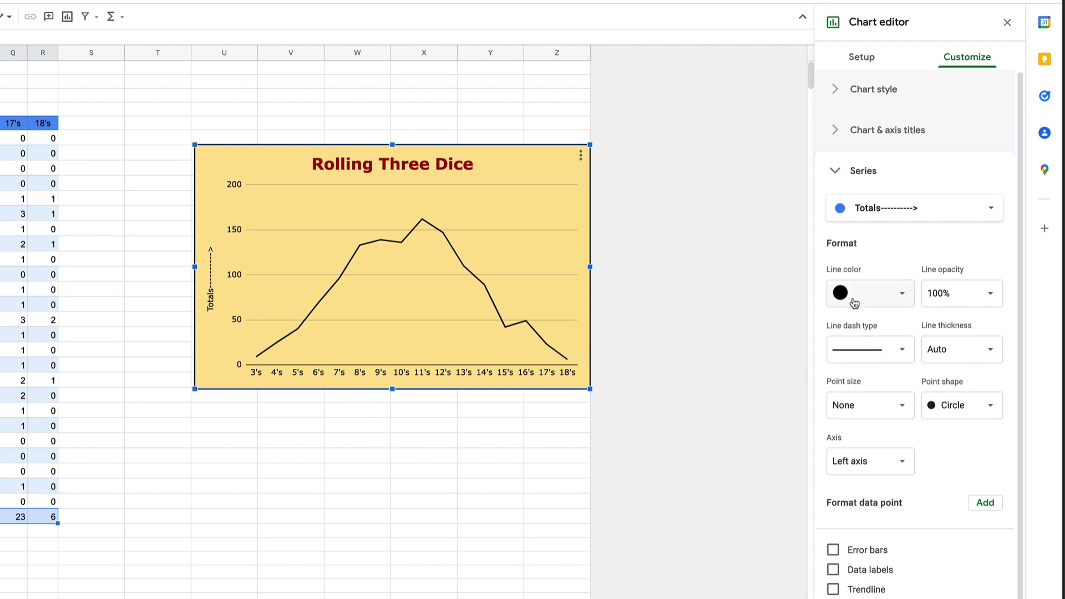
click(903, 353)
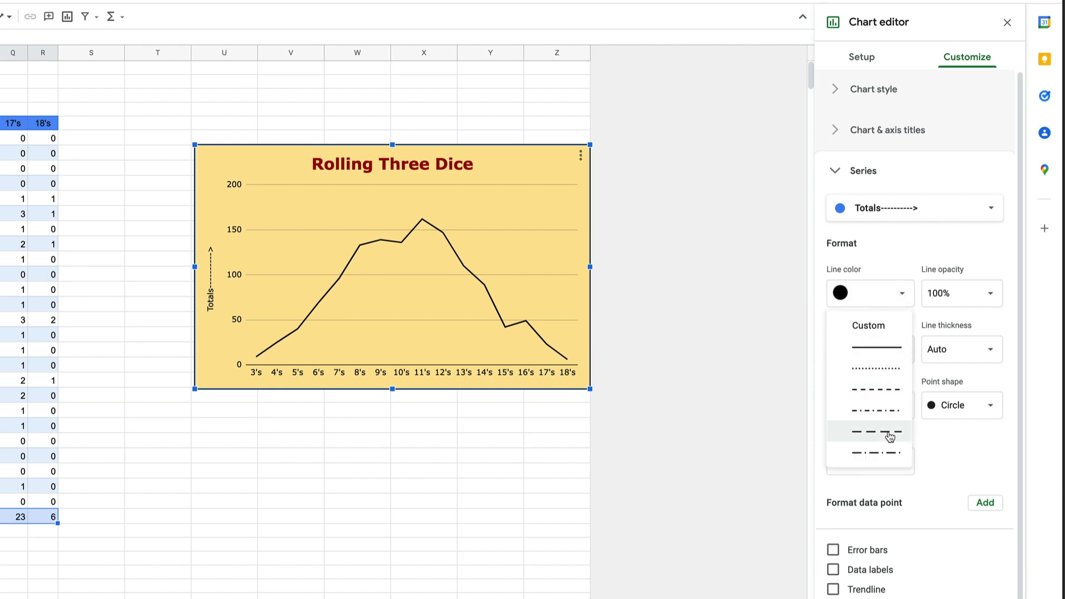
click(885, 348)
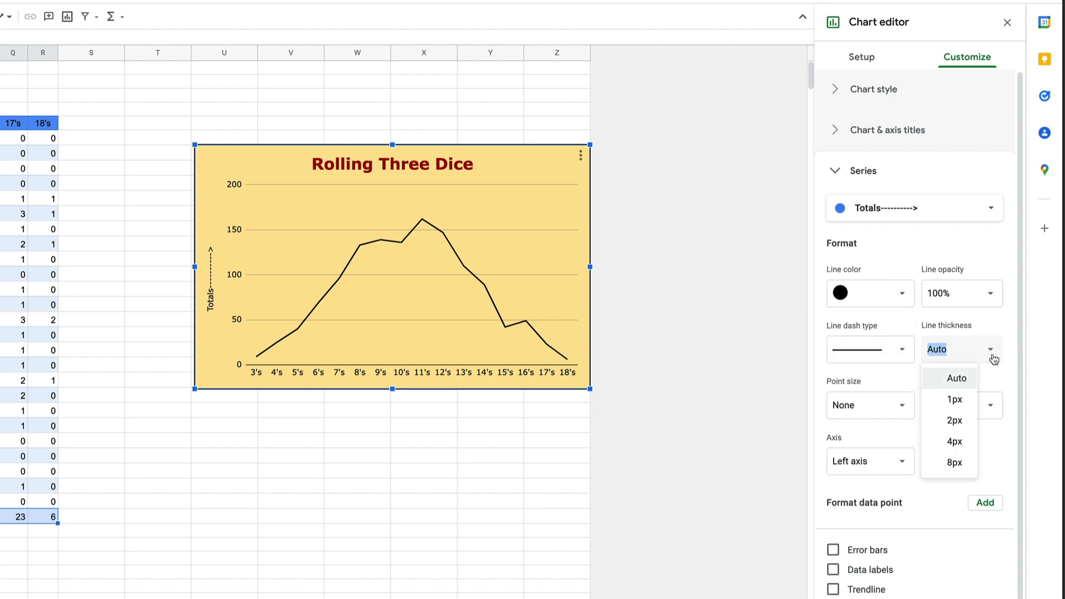
click(962, 441)
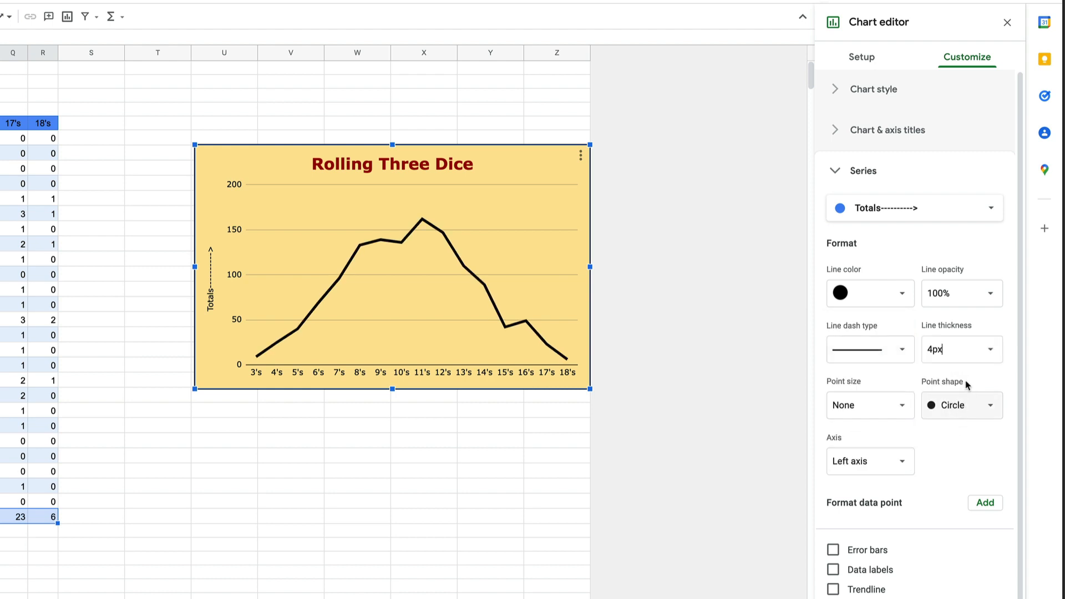
Try a 2px point size on the totals series and settle on 7px.
click(903, 416)
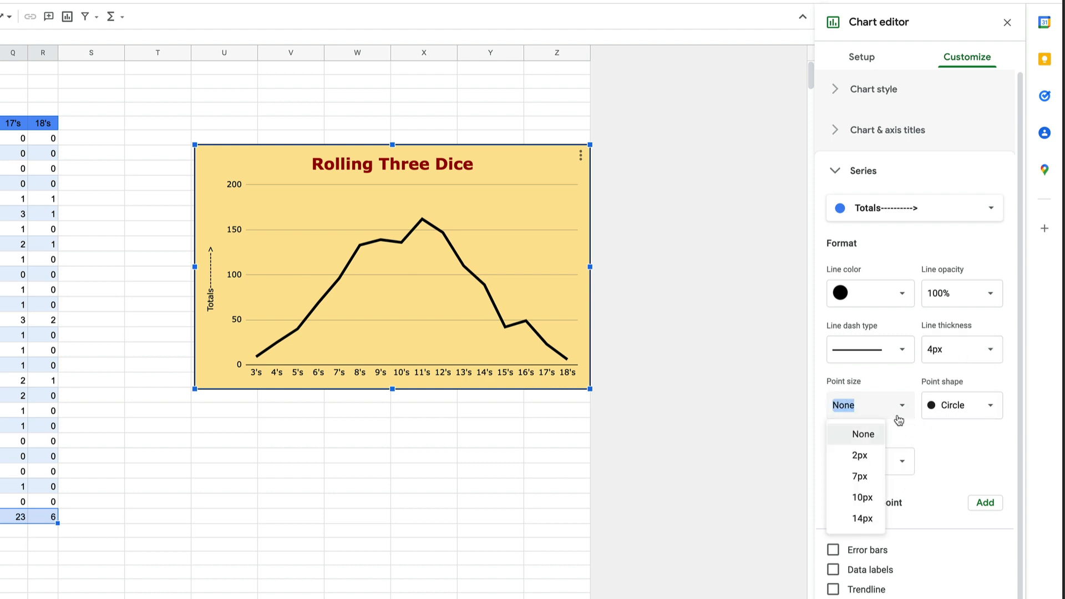
click(860, 456)
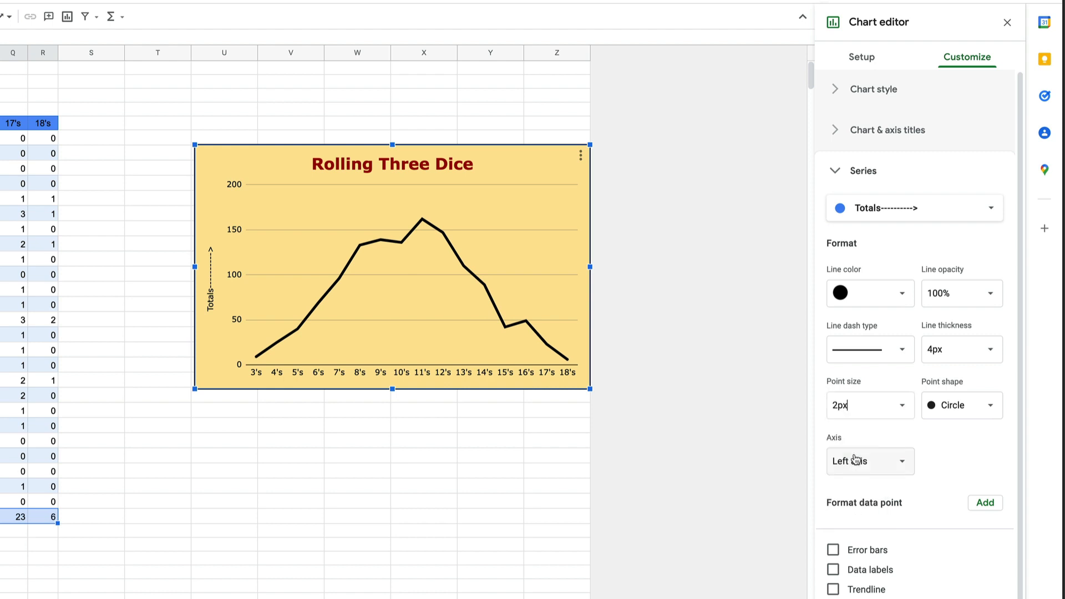
click(854, 405)
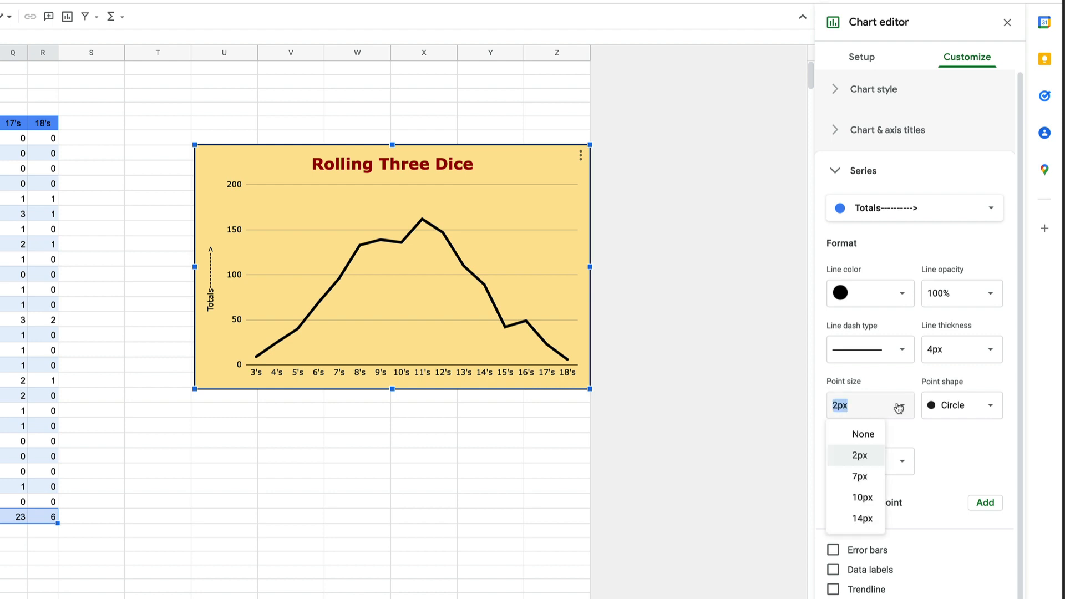
click(861, 480)
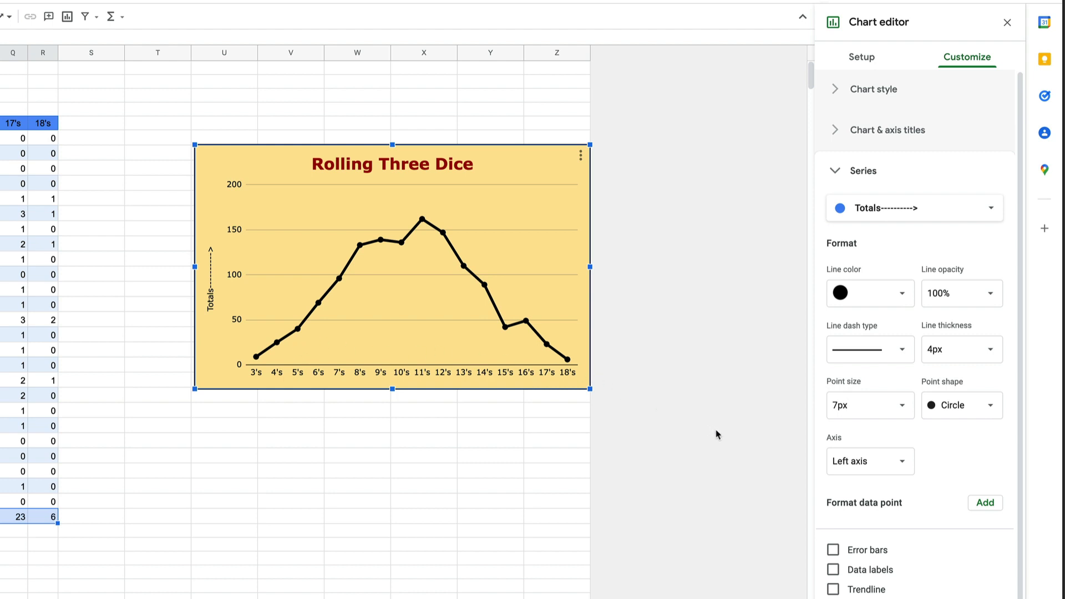
Try the Star and X mark point shapes on the totals series and return to Circle.
click(986, 410)
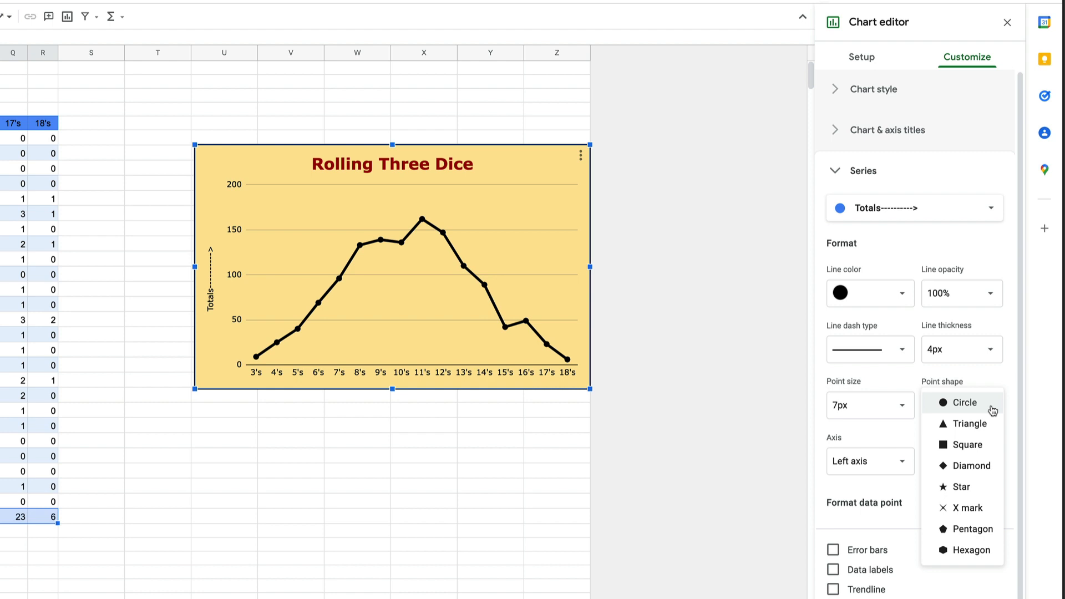
click(966, 490)
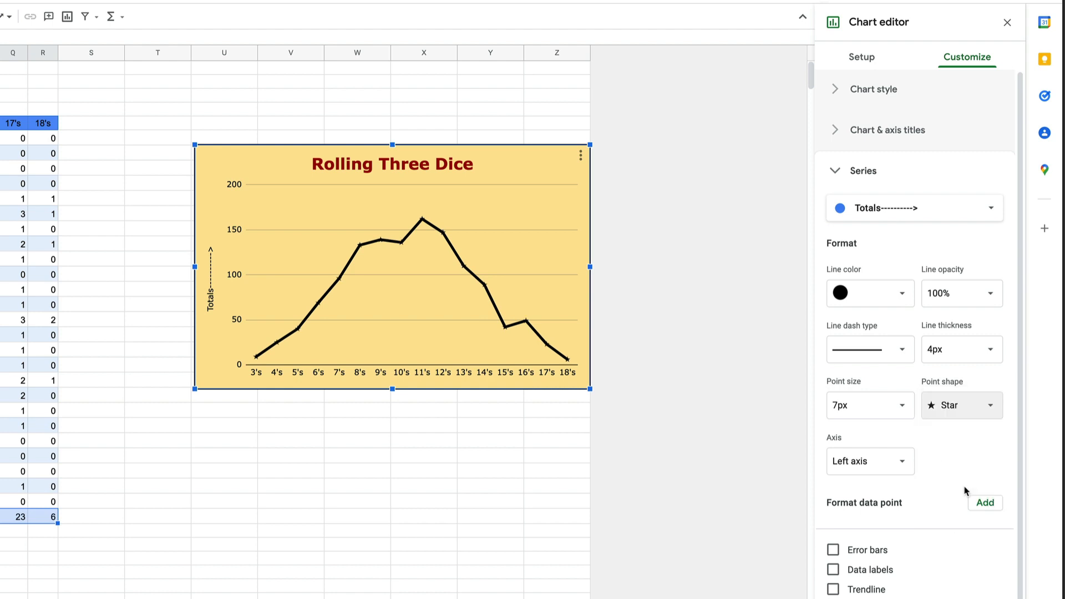
click(989, 410)
click(972, 425)
click(991, 404)
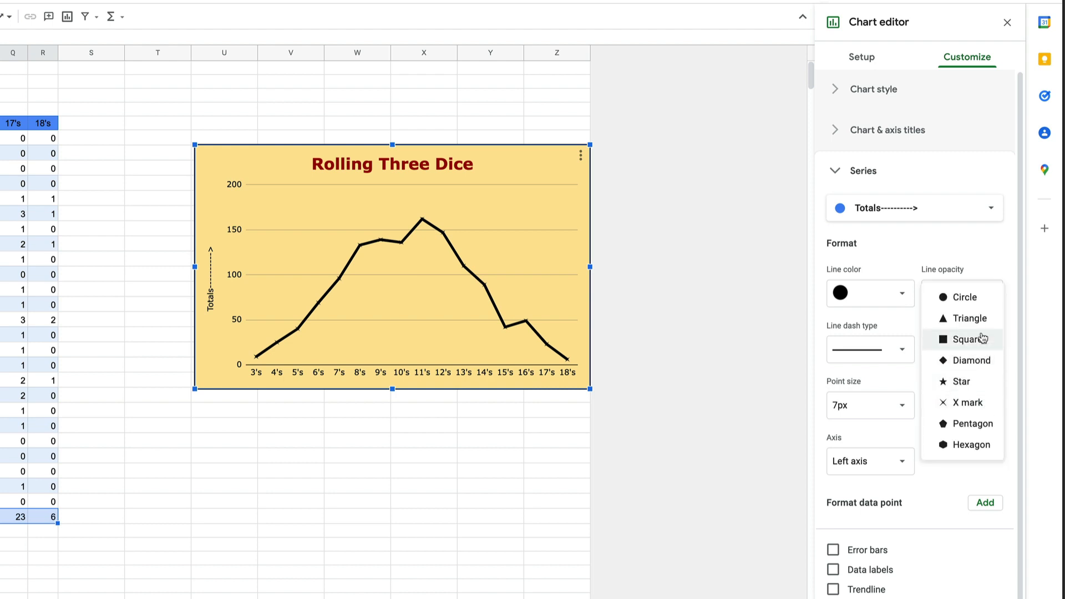
click(968, 298)
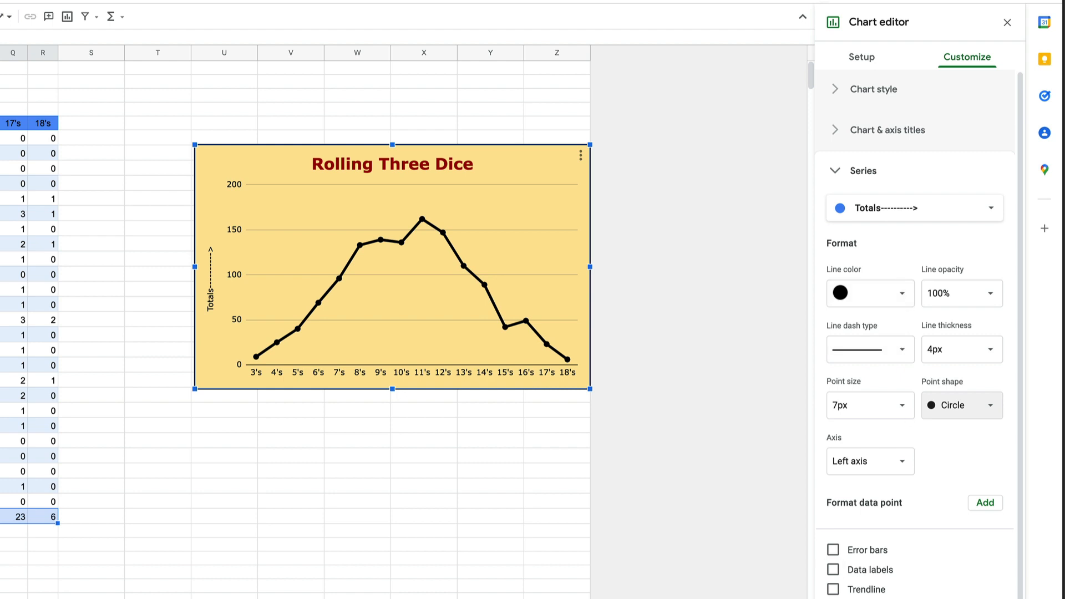
Turn on data labels for the totals series.
click(867, 577)
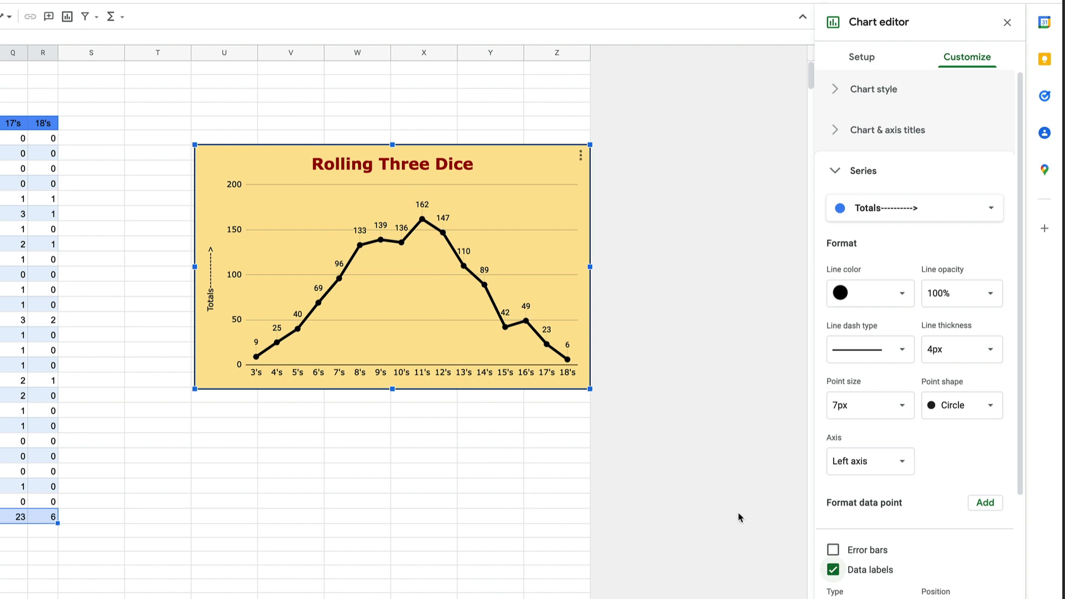
scroll(994, 528, down, 4)
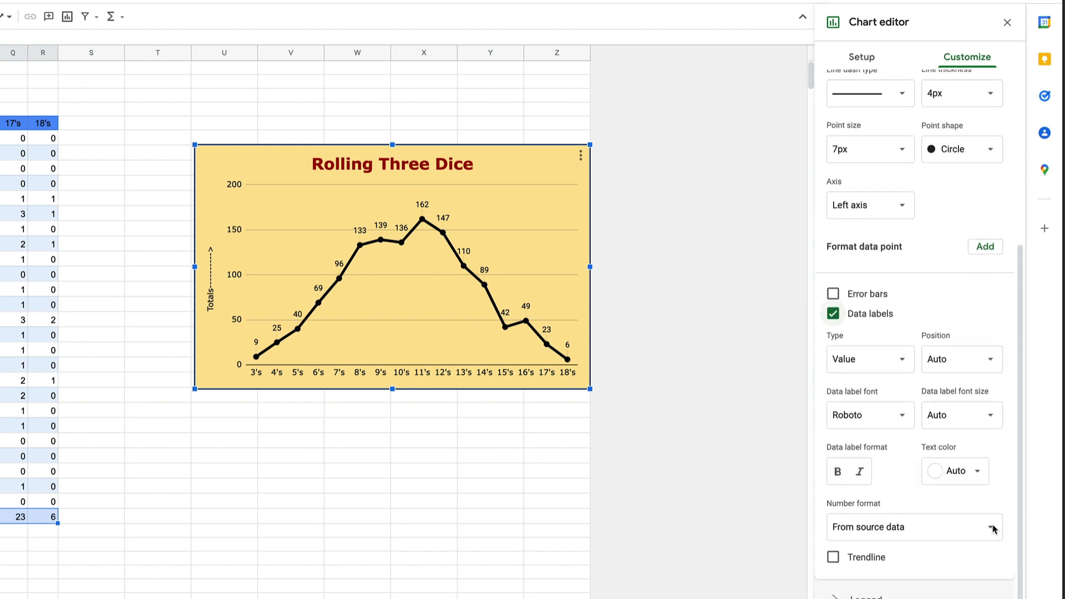
Try the Left position for the chart's legend and set the legend position to None.
scroll(994, 528, up, 3)
scroll(993, 527, up, 1)
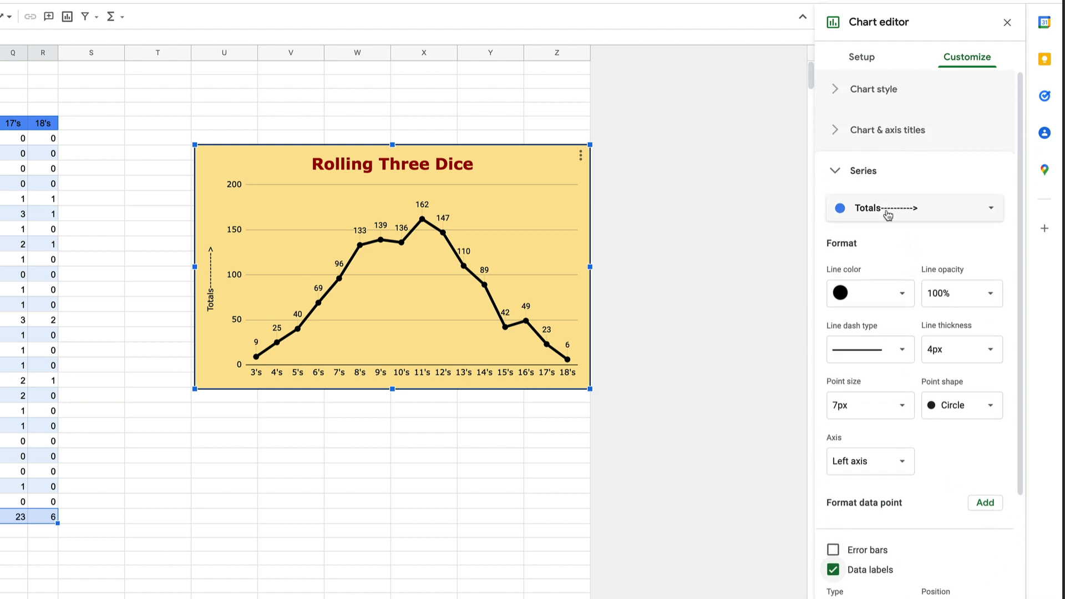
click(835, 173)
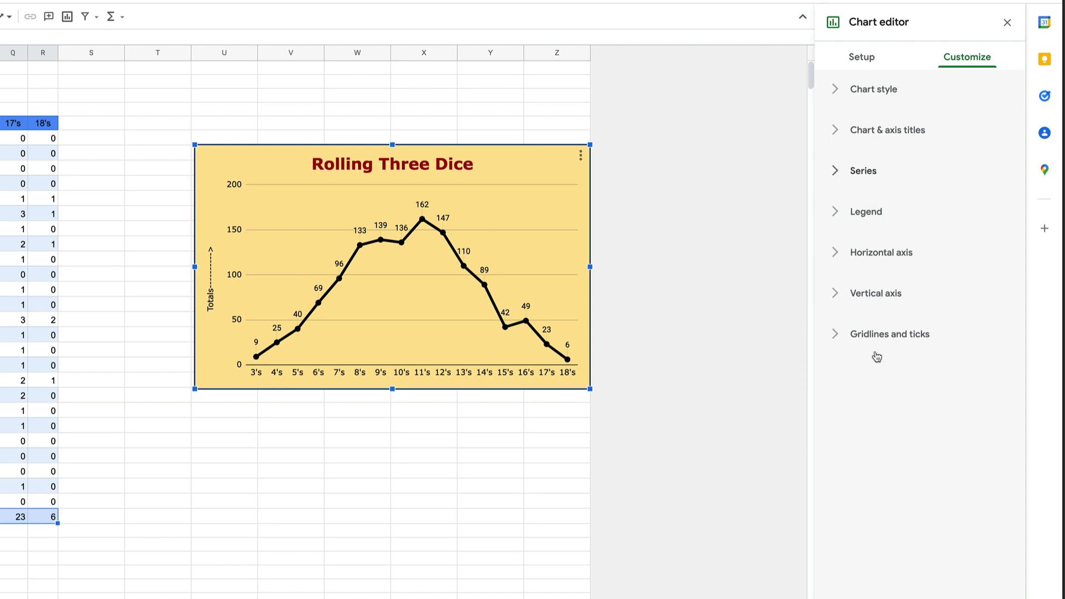
click(838, 219)
click(871, 265)
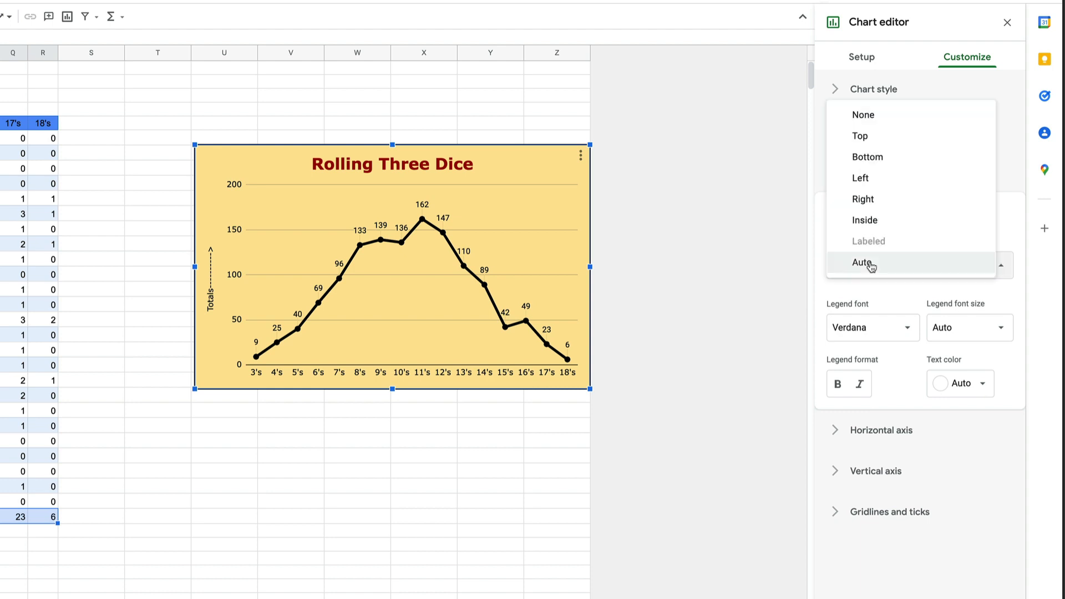
click(879, 179)
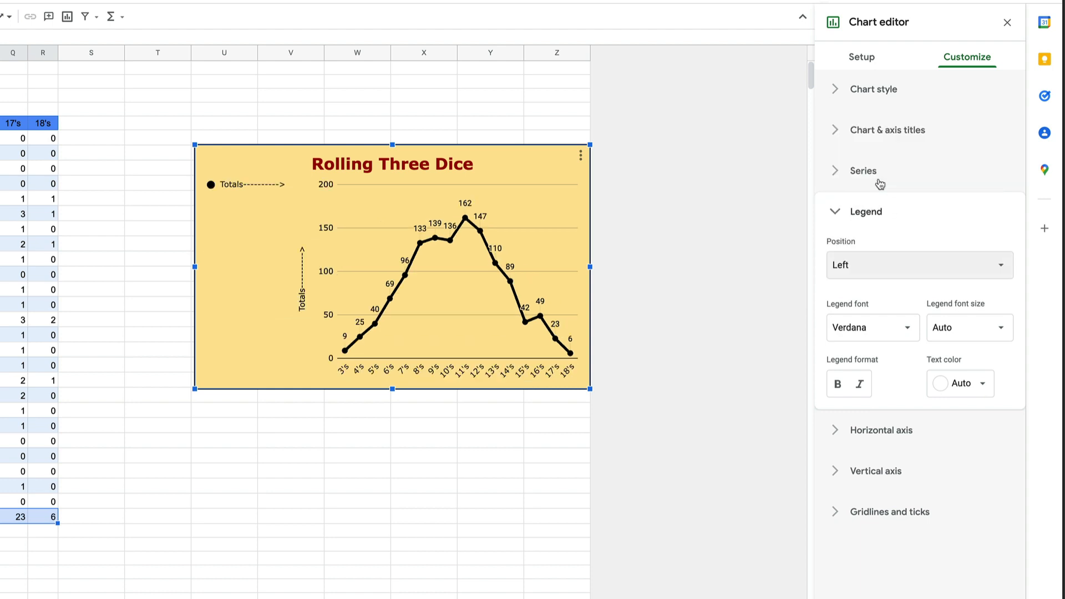
click(870, 264)
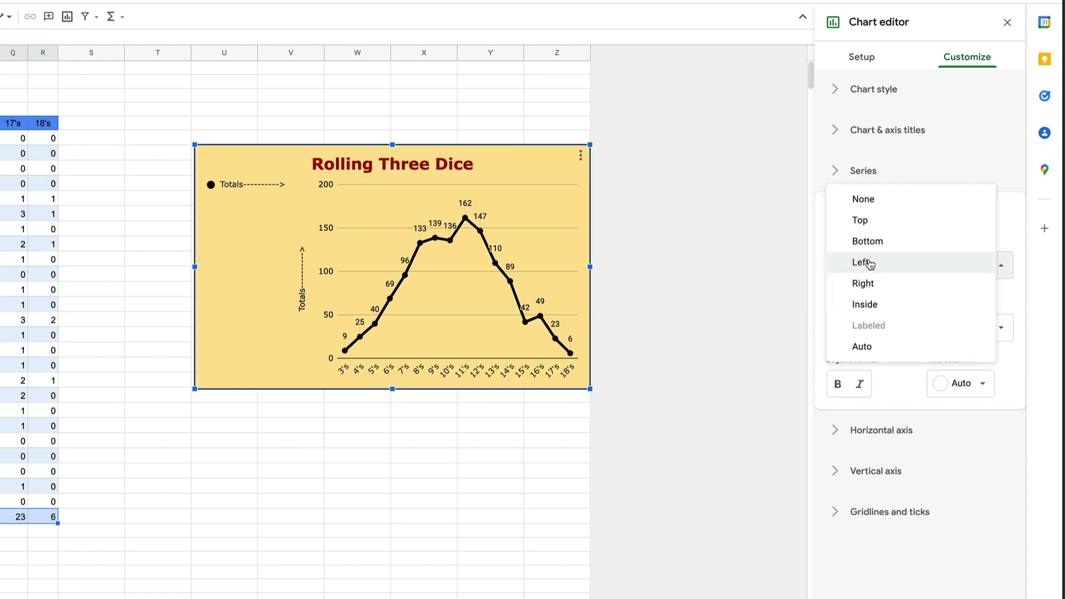
click(890, 209)
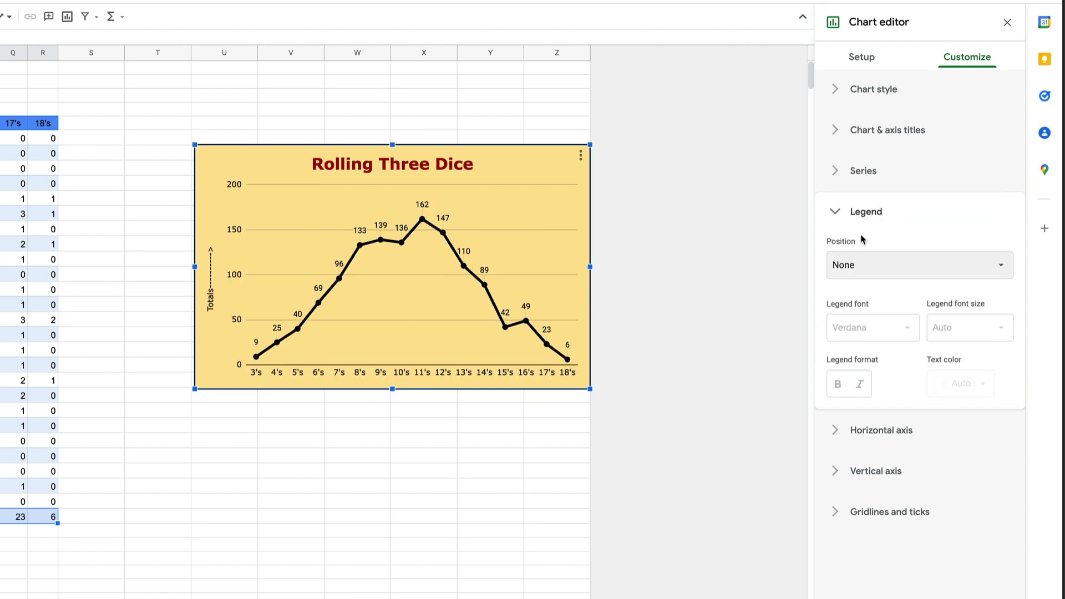
click(837, 216)
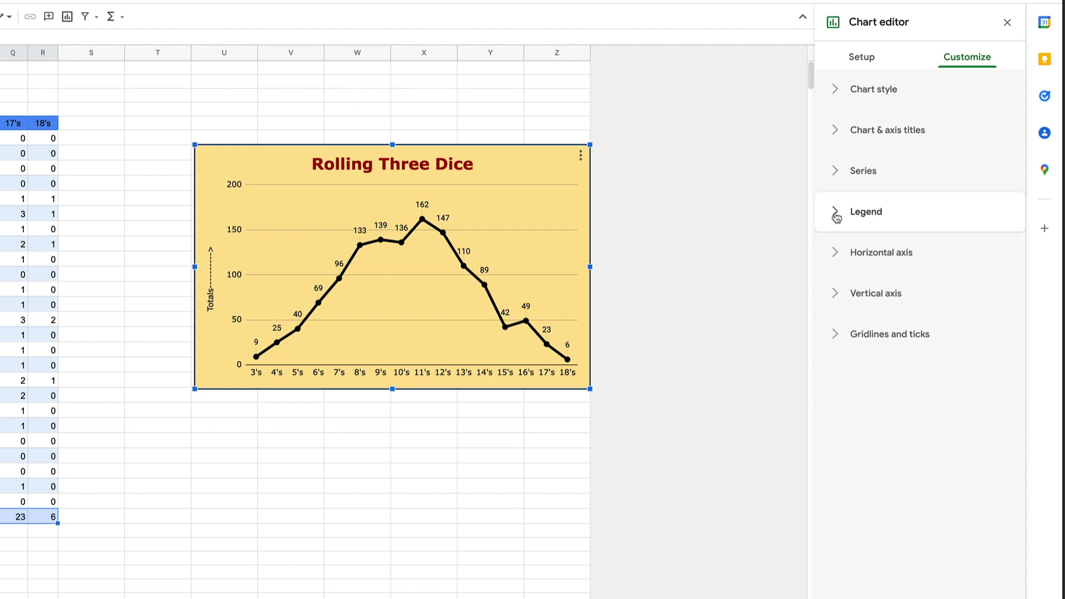
Check the horizontal axis options and show the axis line on the chart's vertical axis.
click(837, 254)
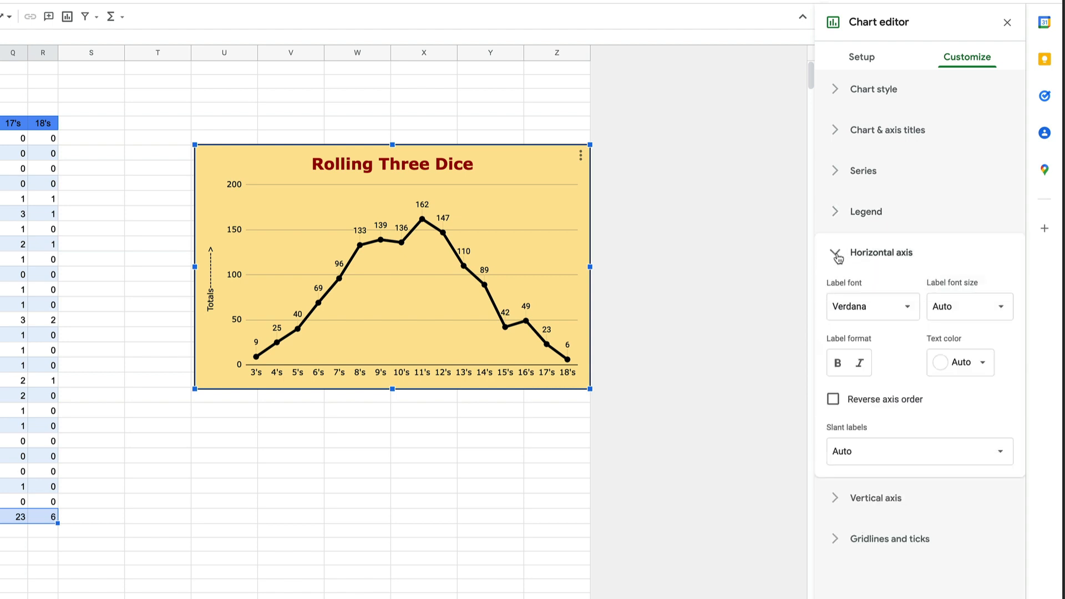
click(837, 257)
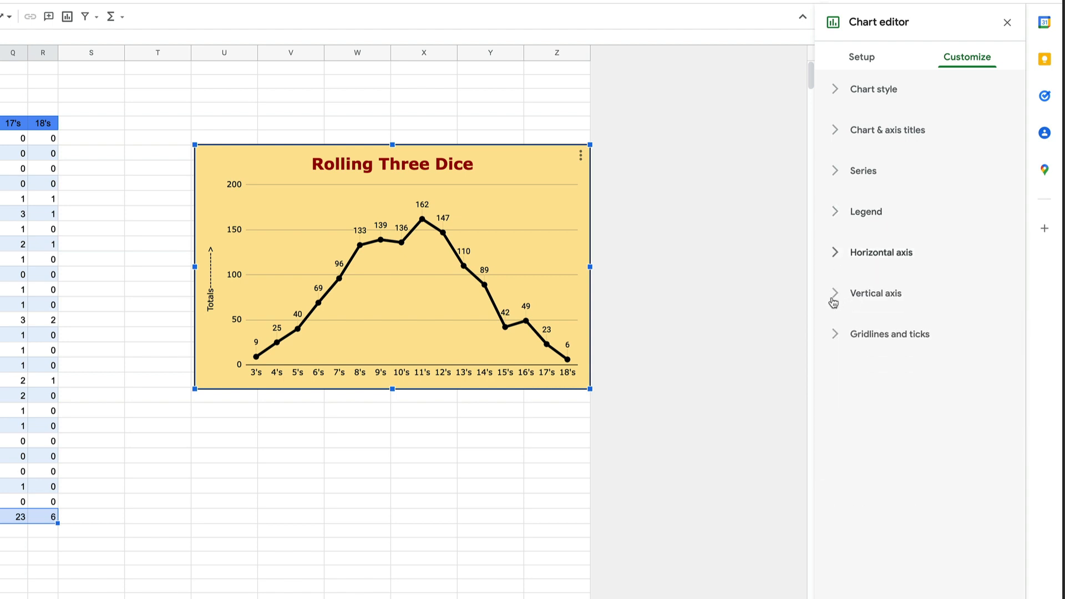
click(835, 301)
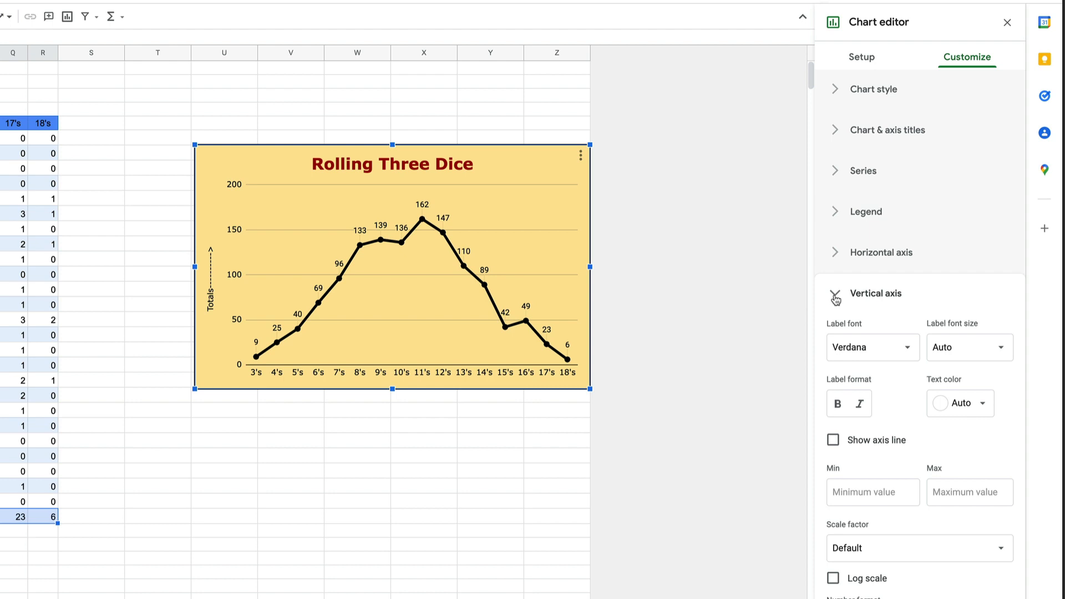
click(859, 448)
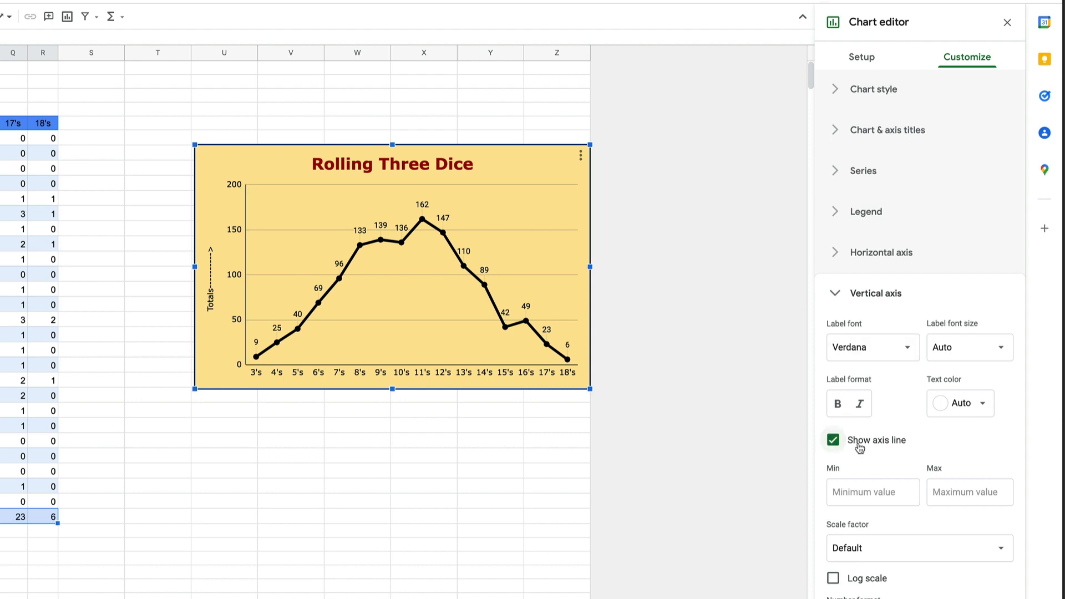
click(835, 293)
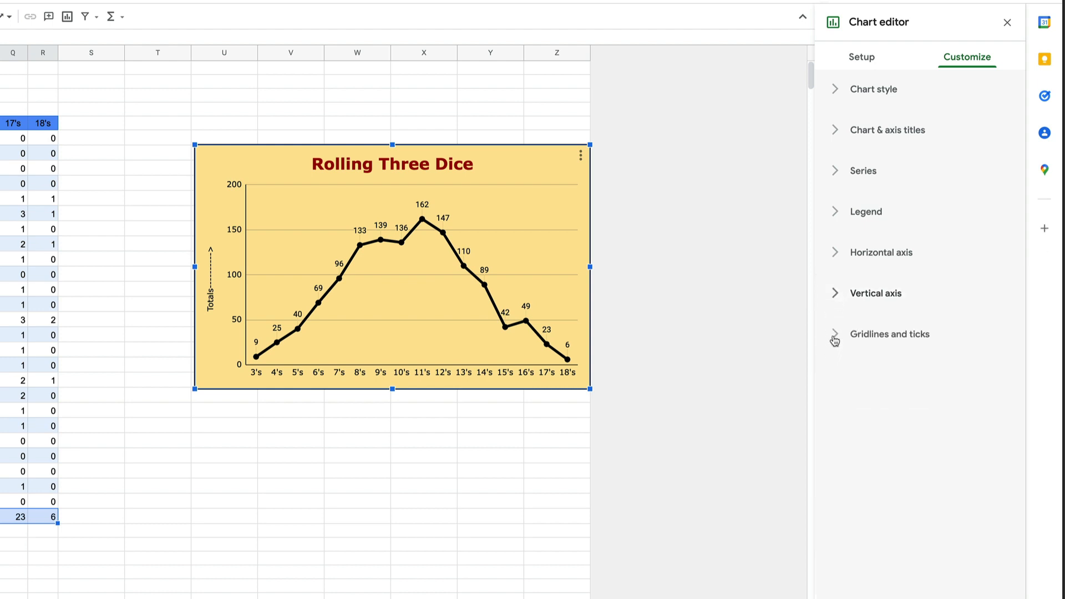
Turn on minor gridlines for the chart's vertical axis and color them orange.
click(834, 335)
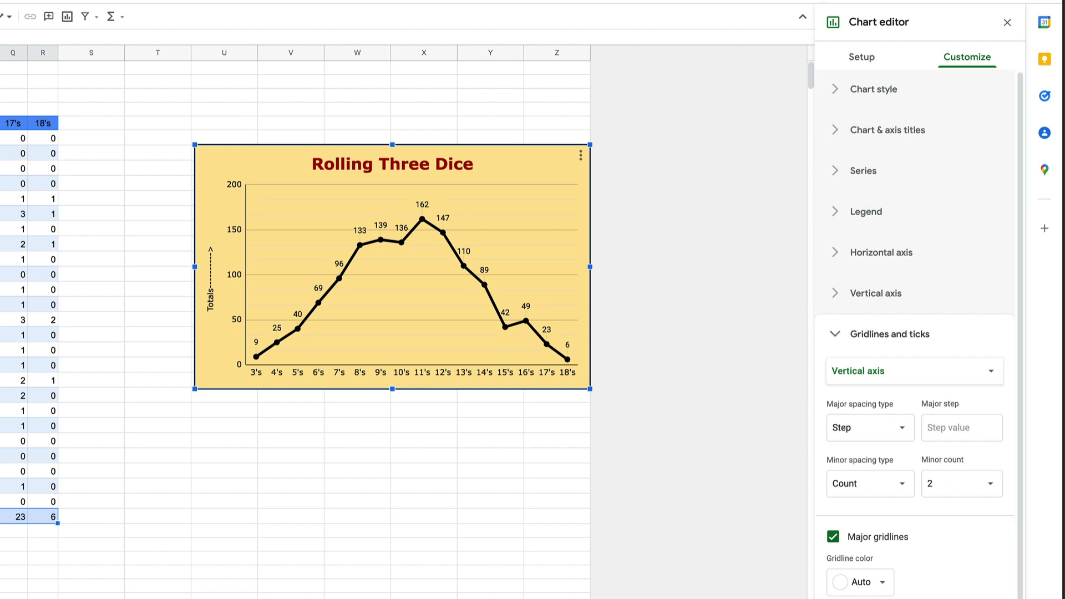
scroll(916, 333, down, 1)
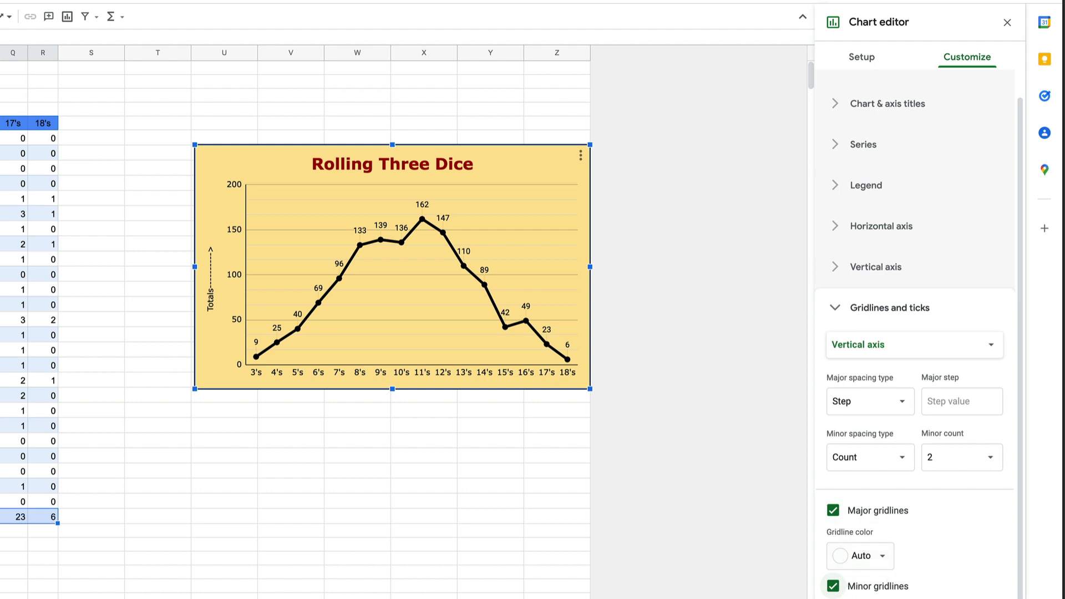
click(861, 556)
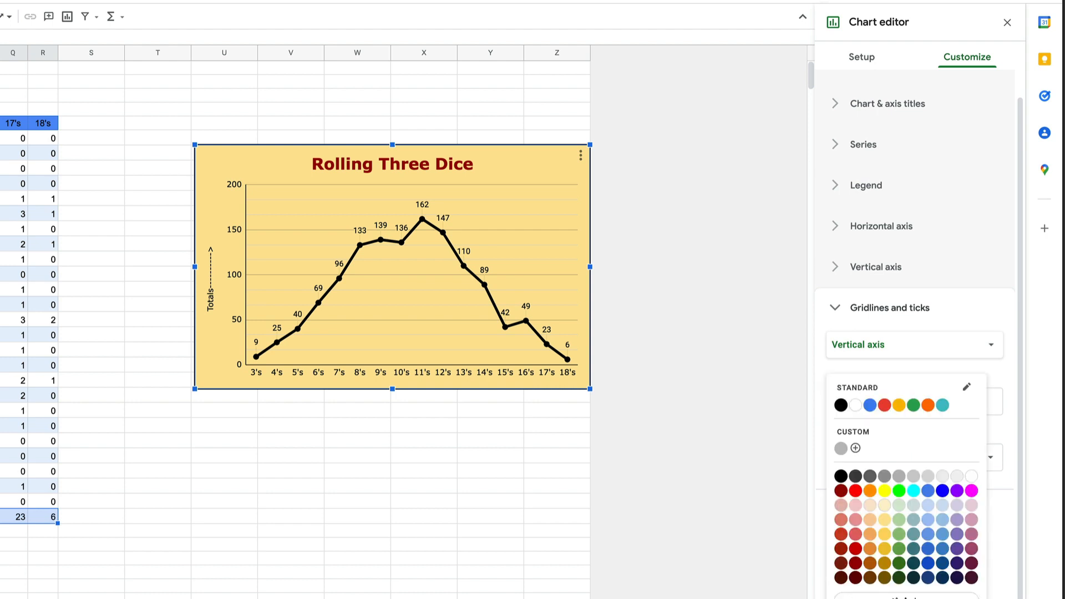
click(874, 540)
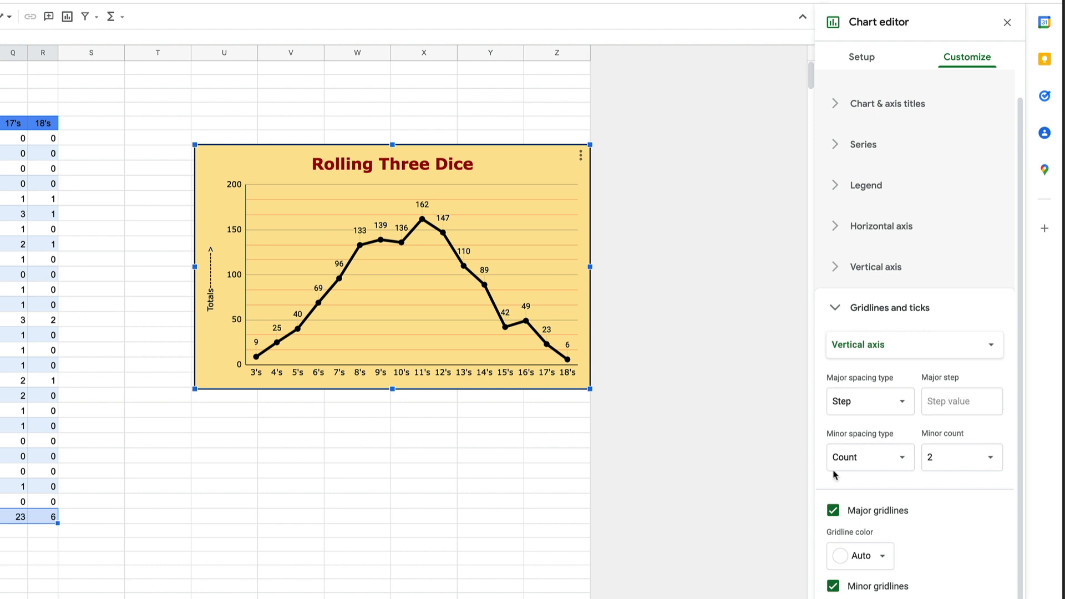
scroll(888, 577, up, 1)
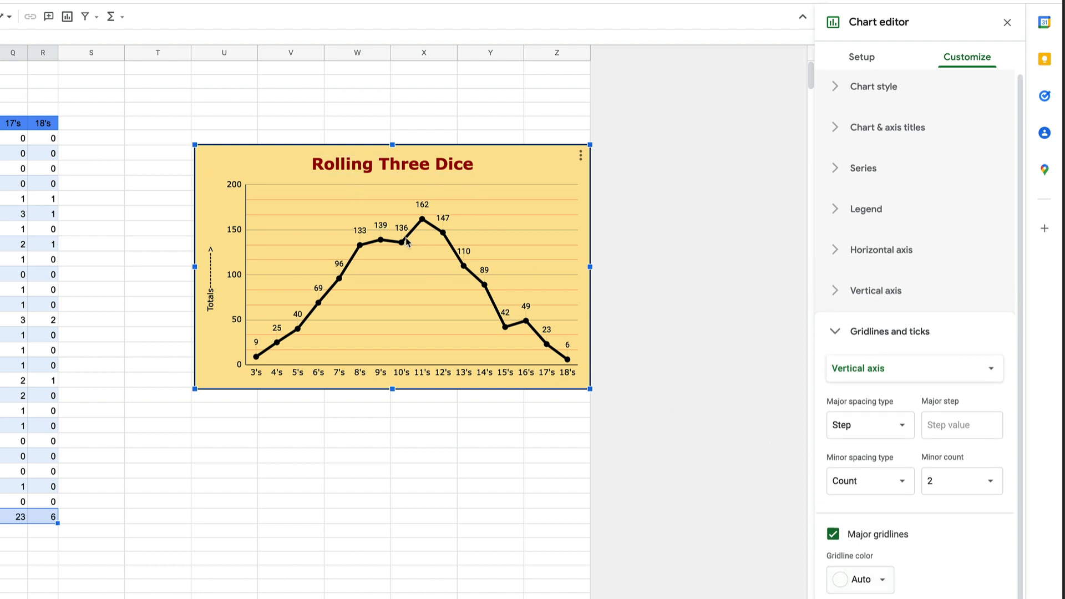
click(834, 331)
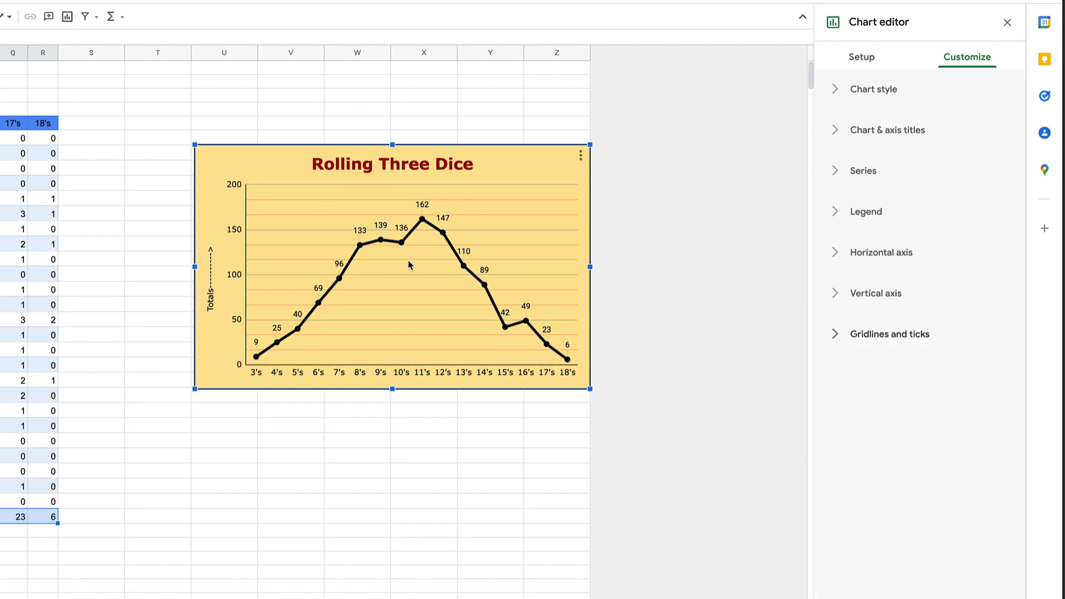
Move the chart closer to the data table so it starts in column S near row 9.
drag(410, 265, 304, 305)
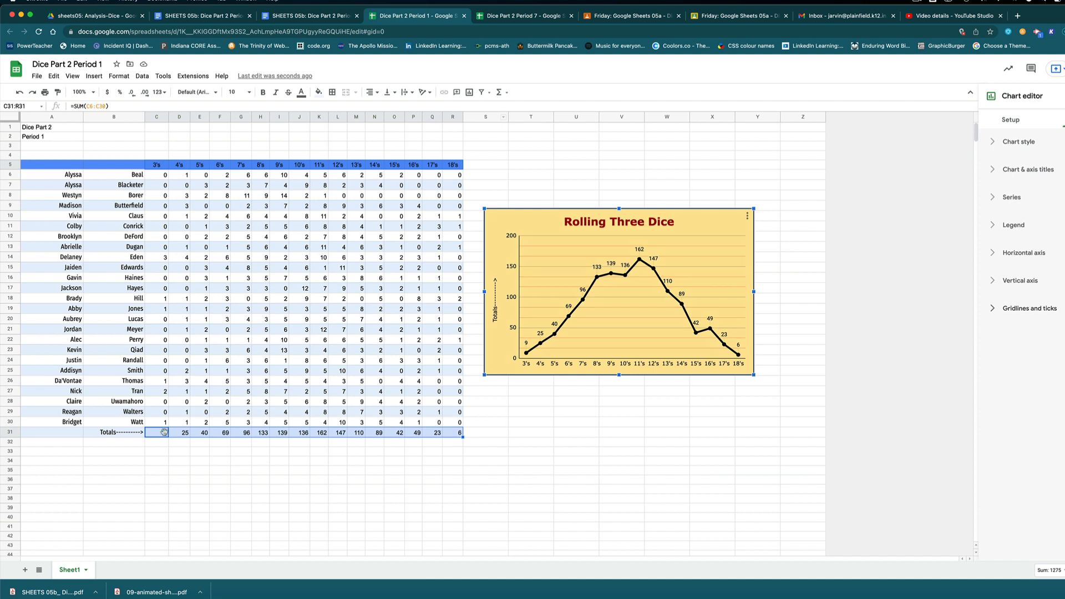
Review the totals row C31:R31, the full table A5:R31 and the finished chart by selecting each.
drag(165, 436, 454, 438)
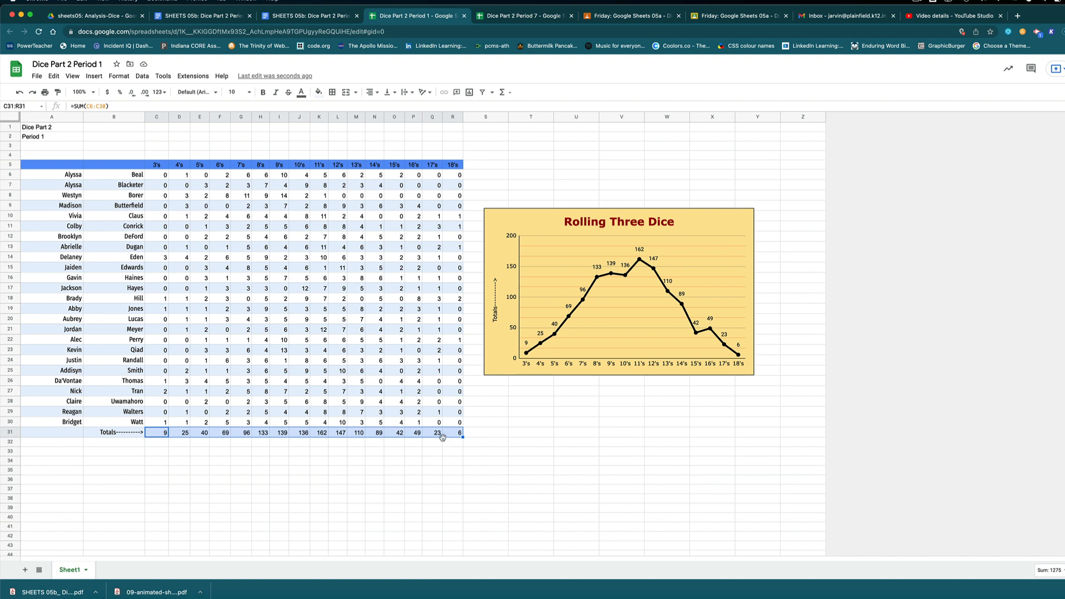
click(375, 451)
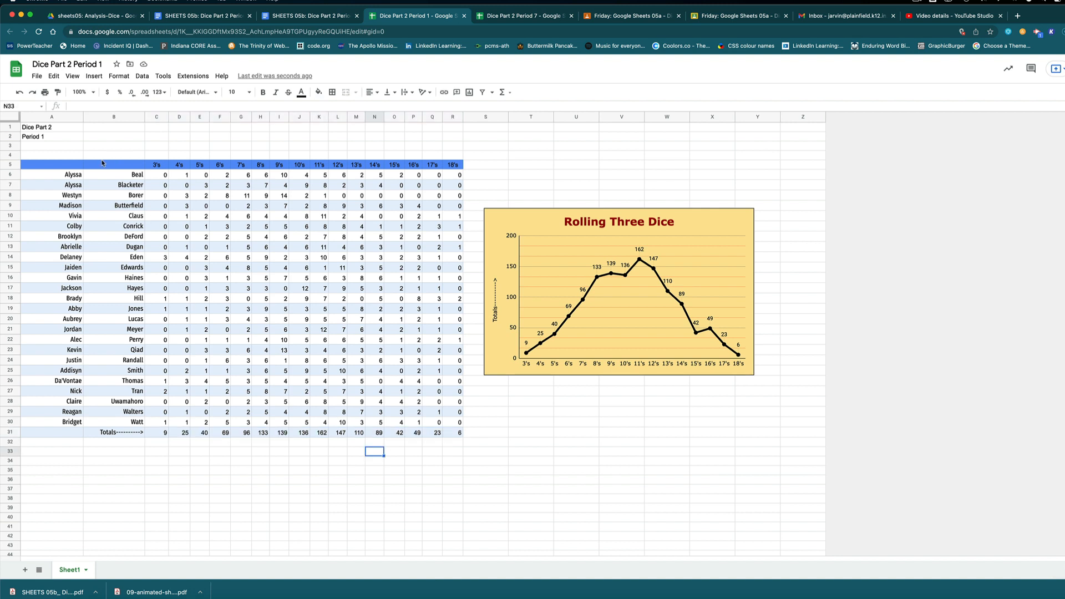
drag(63, 164, 455, 432)
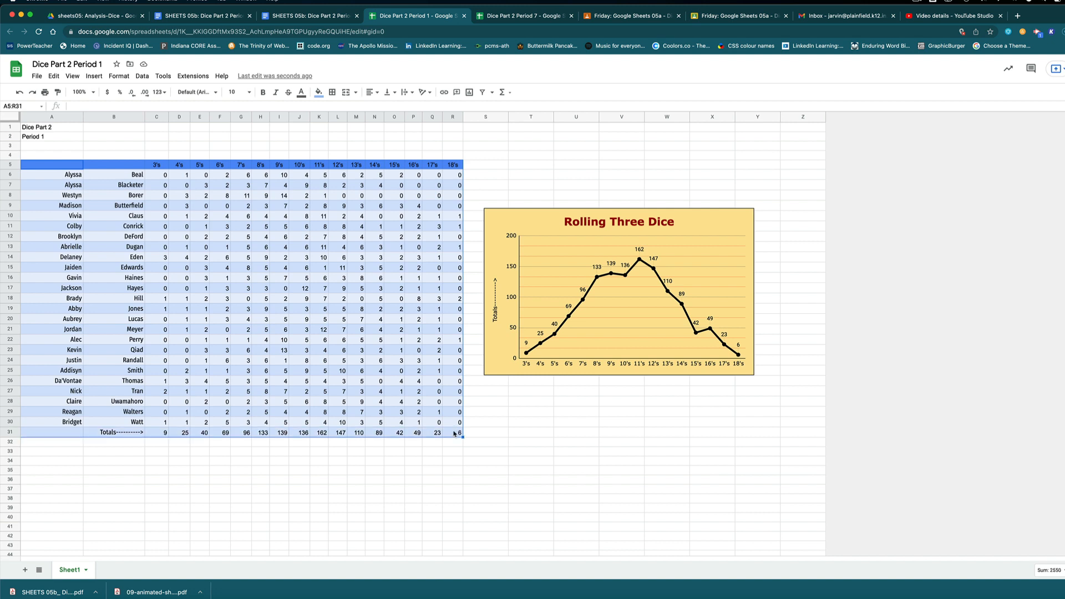
click(488, 415)
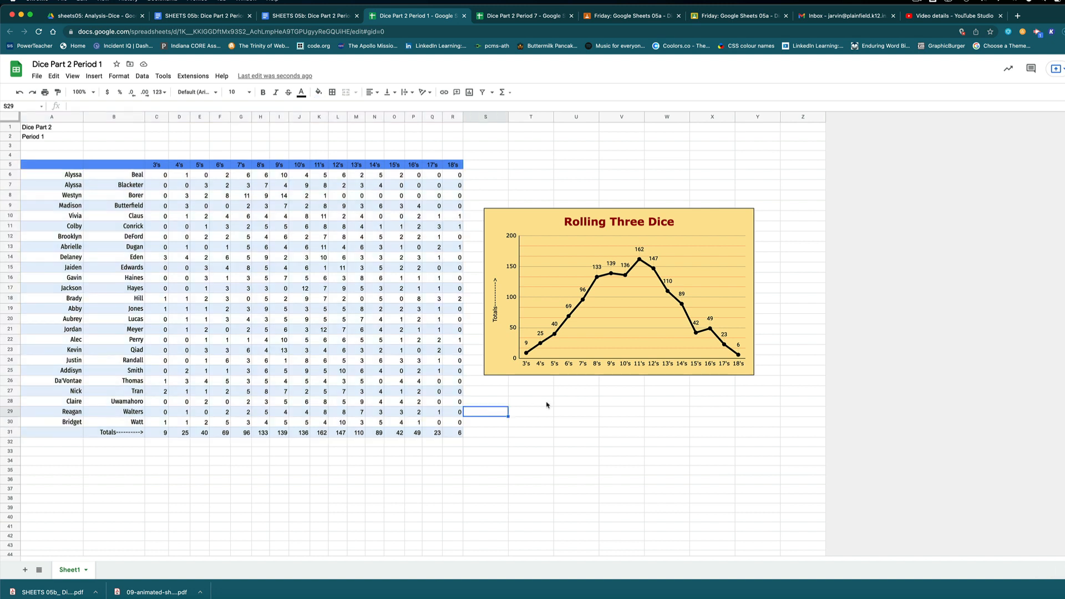
click(553, 370)
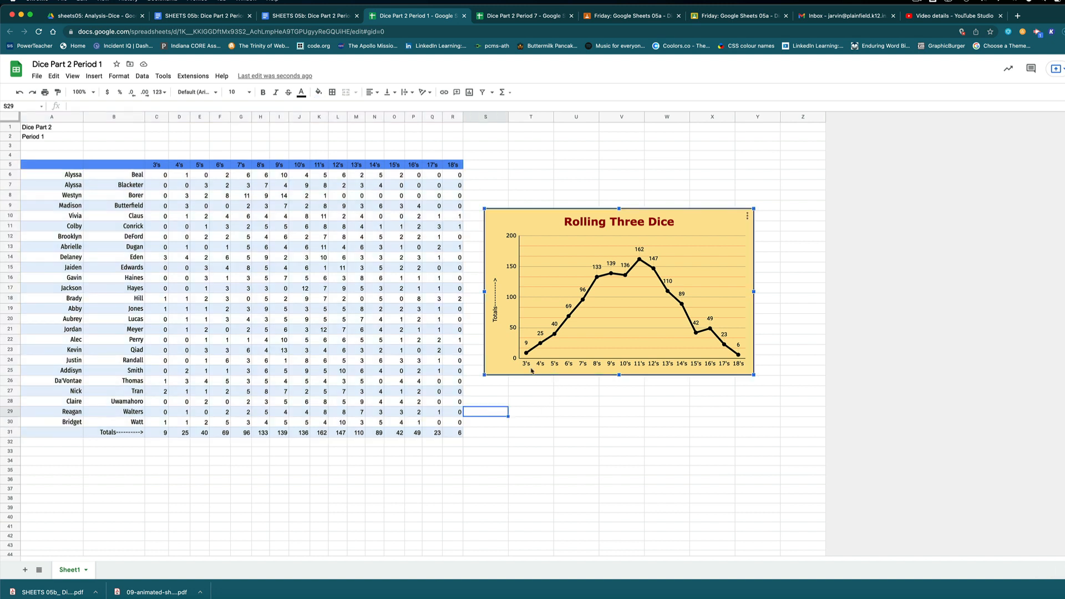